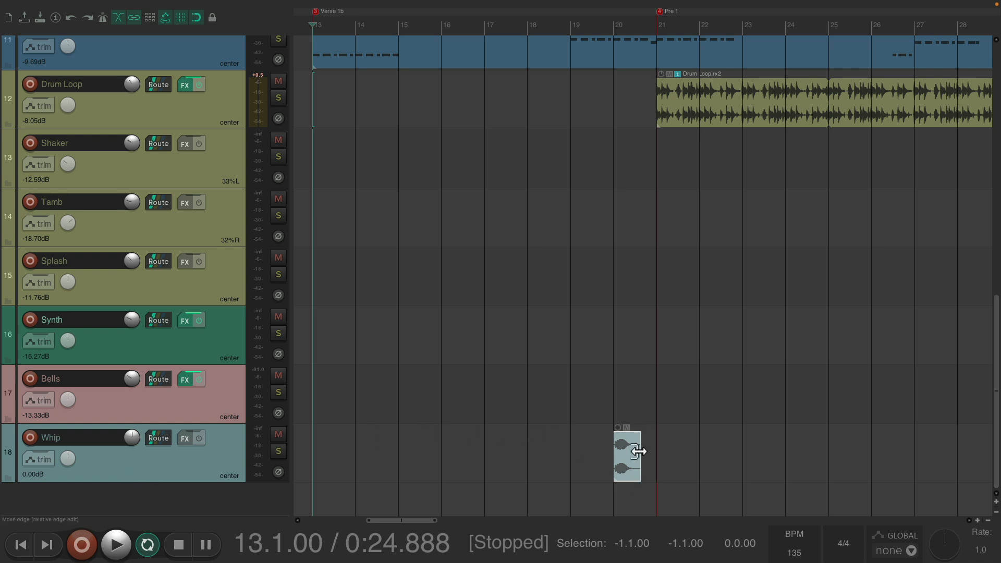
Set the project grid line spacing to 1/4 in the snap and grid settings
scroll(645, 475, "up", 6)
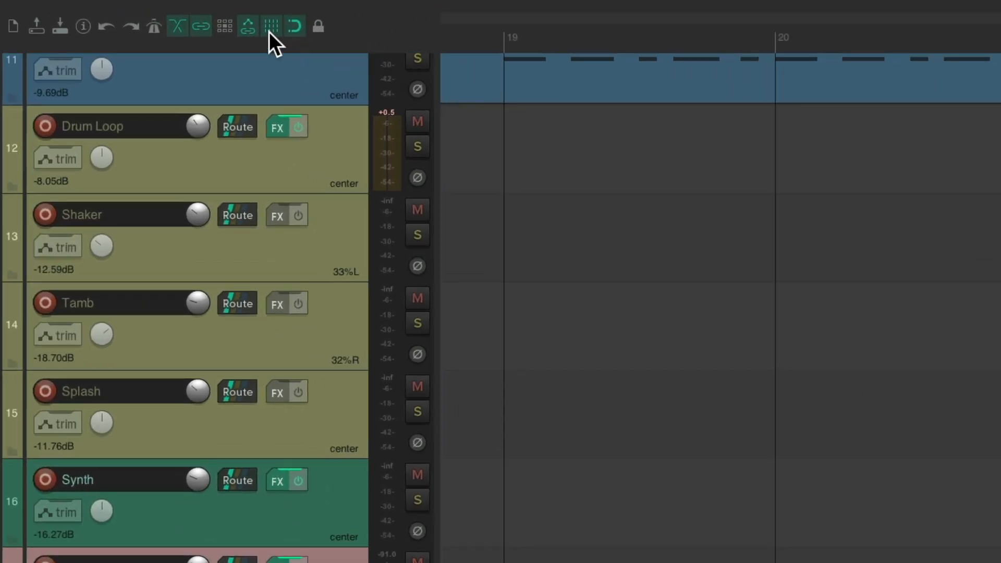
right_click(269, 33)
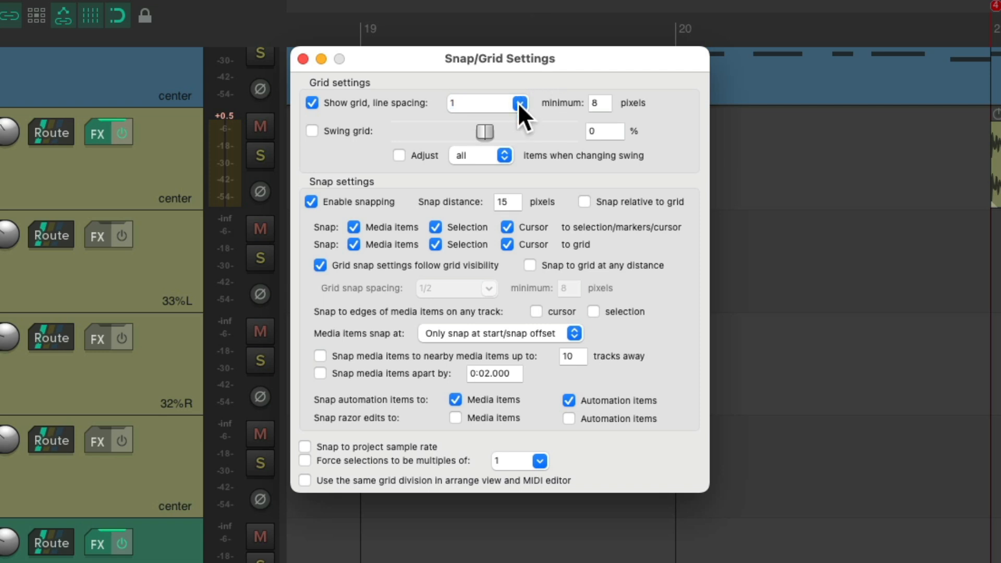
left_click(519, 103)
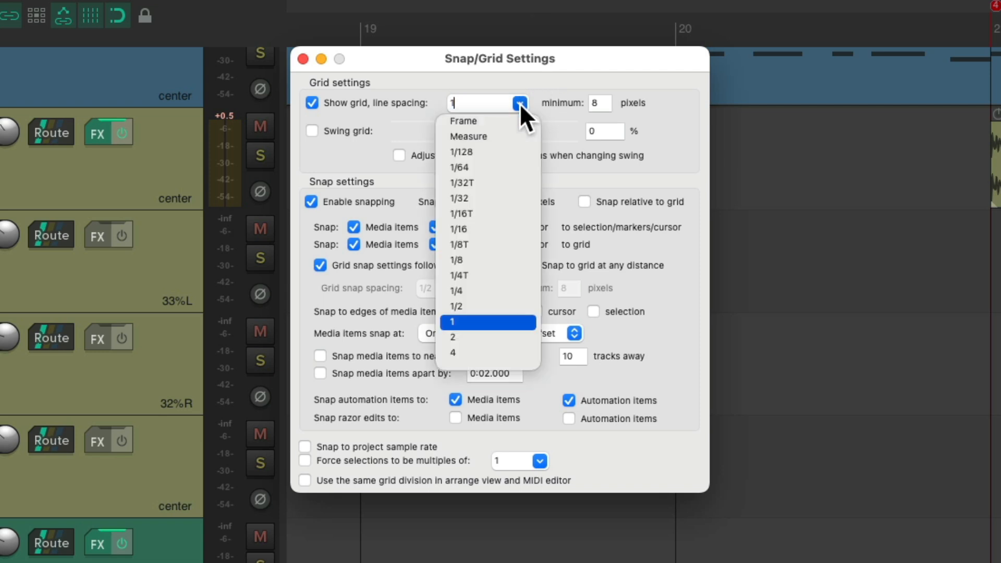
left_click(509, 288)
left_click(303, 59)
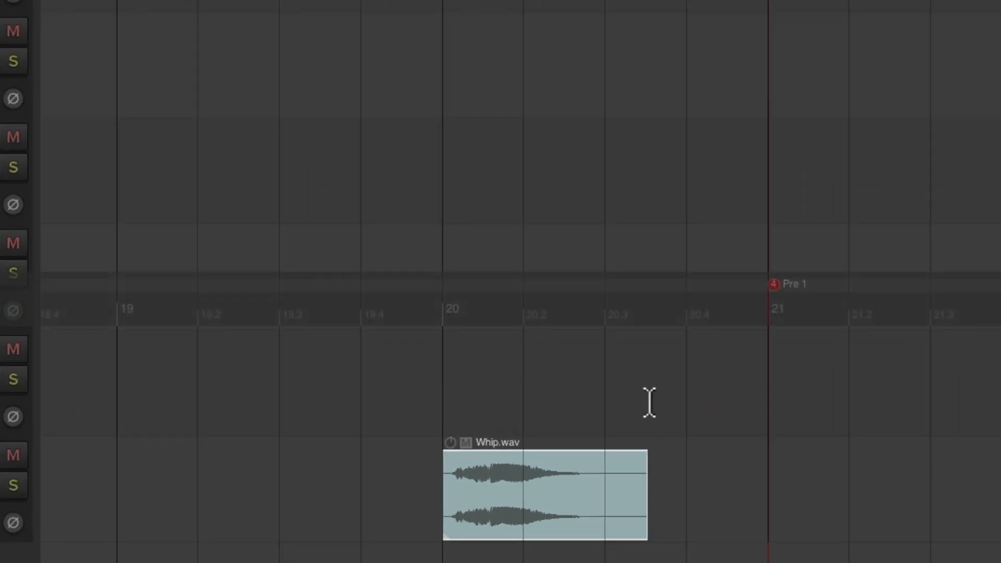
Set the Whip.wav item's snap offset at its loud attack and align that point with beat 20.4
mouse_move(469, 480)
left_mouse_down()
mouse_move(727, 467)
mouse_move(721, 474)
left_mouse_up()
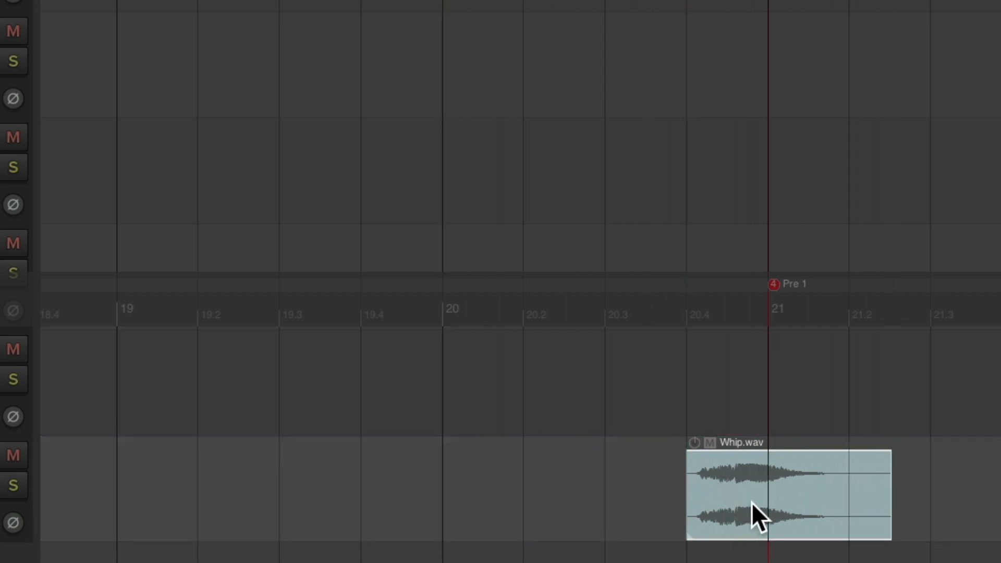
scroll(752, 502, "up", 5)
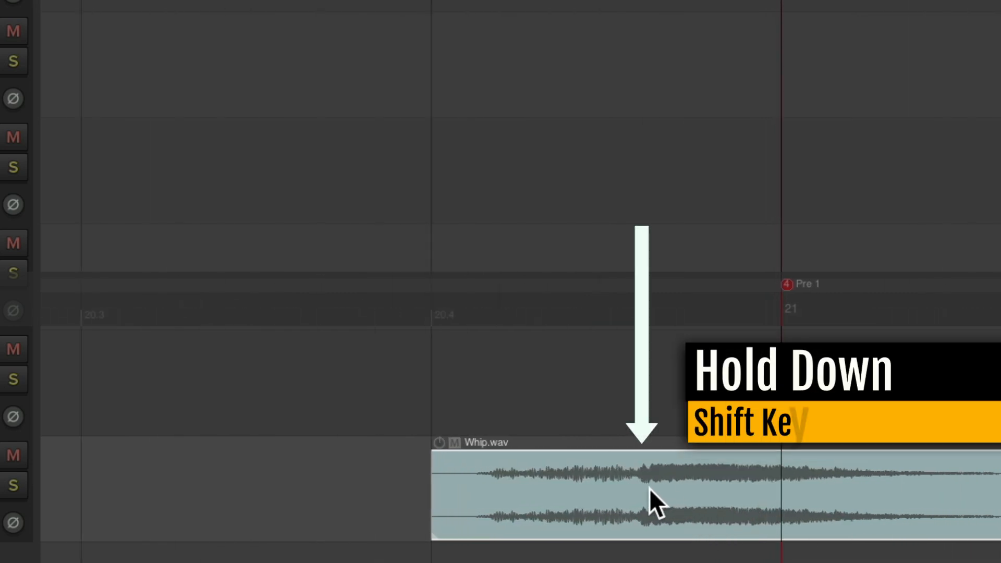
left_click_drag(713, 490, 686, 487)
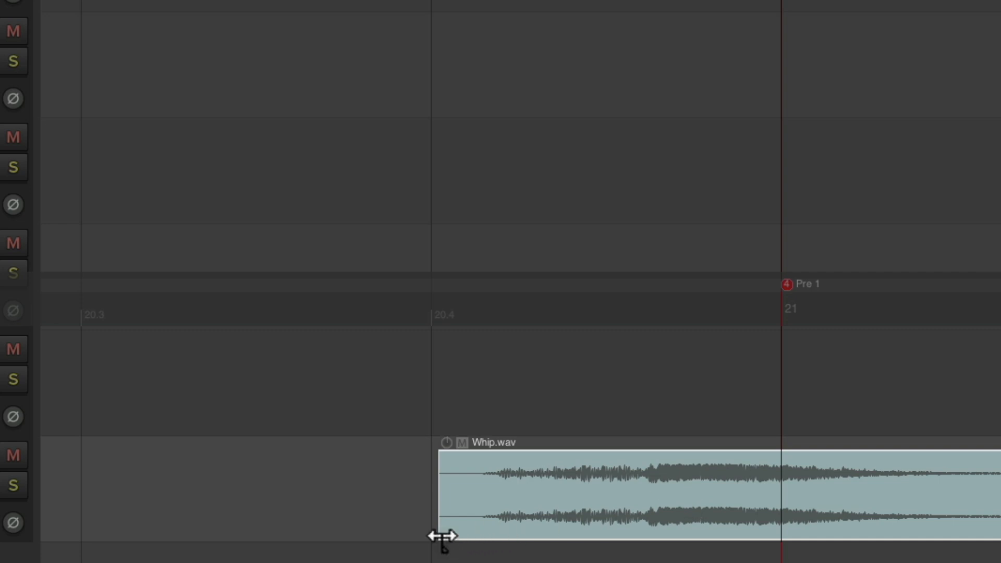
left_click_drag(443, 536, 647, 518)
left_click_drag(714, 496, 500, 499)
scroll(680, 474, "down", 5)
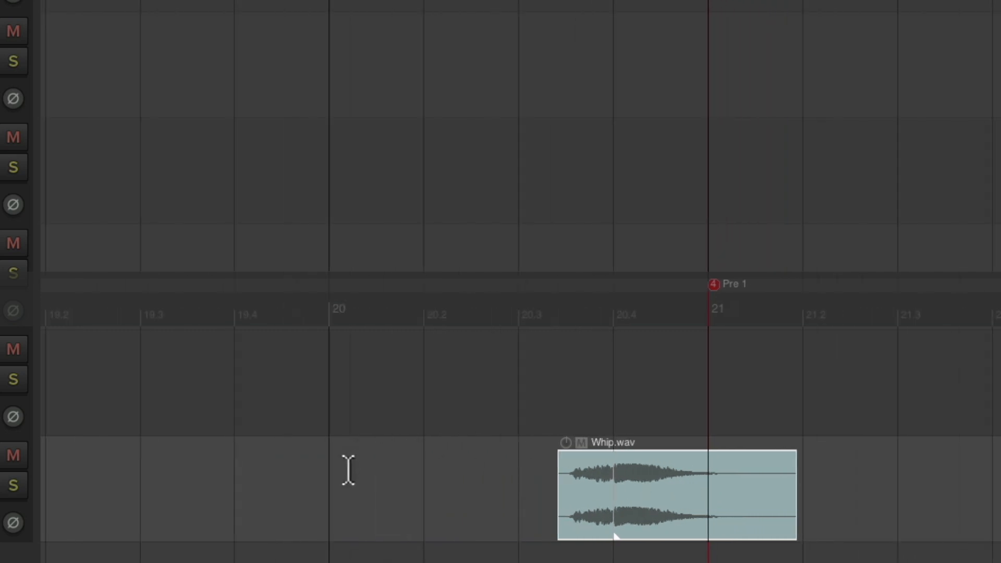
Play the song from bar 20 to audition the whip's placement
left_click(329, 492)
key("space")
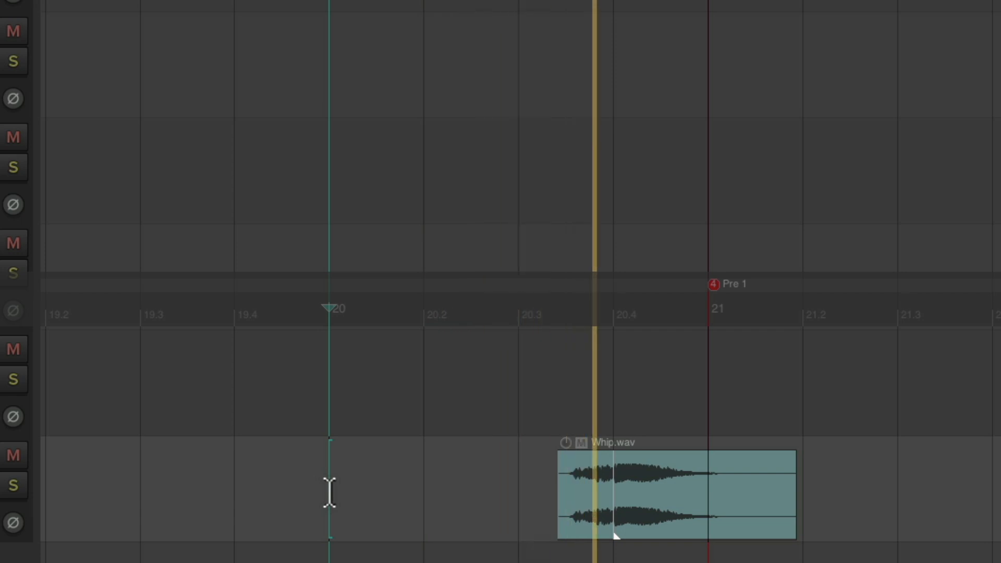
key("space")
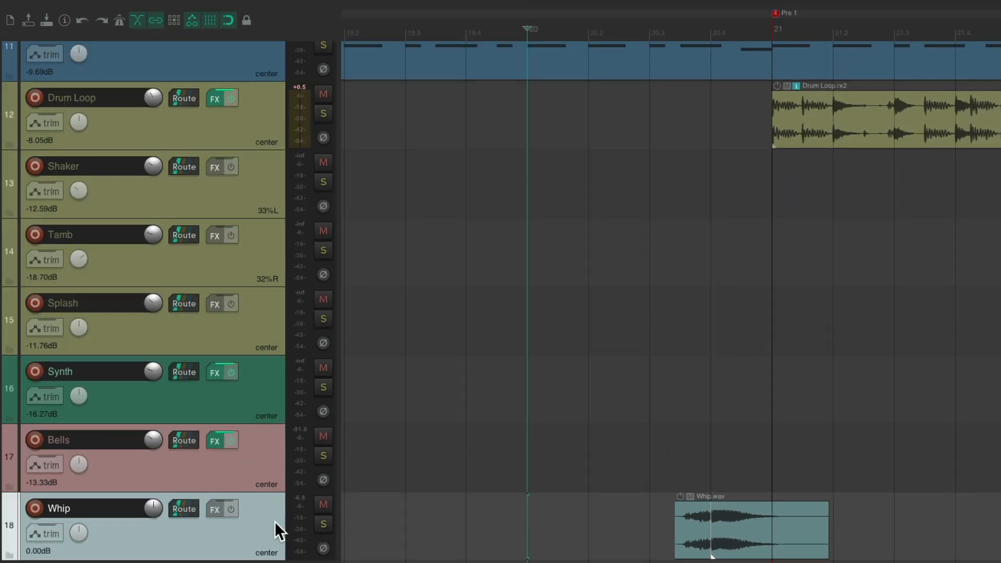
Show the Whip track in the mixer and lower its volume to -9.86 dB during playback
key("ctrl+m")
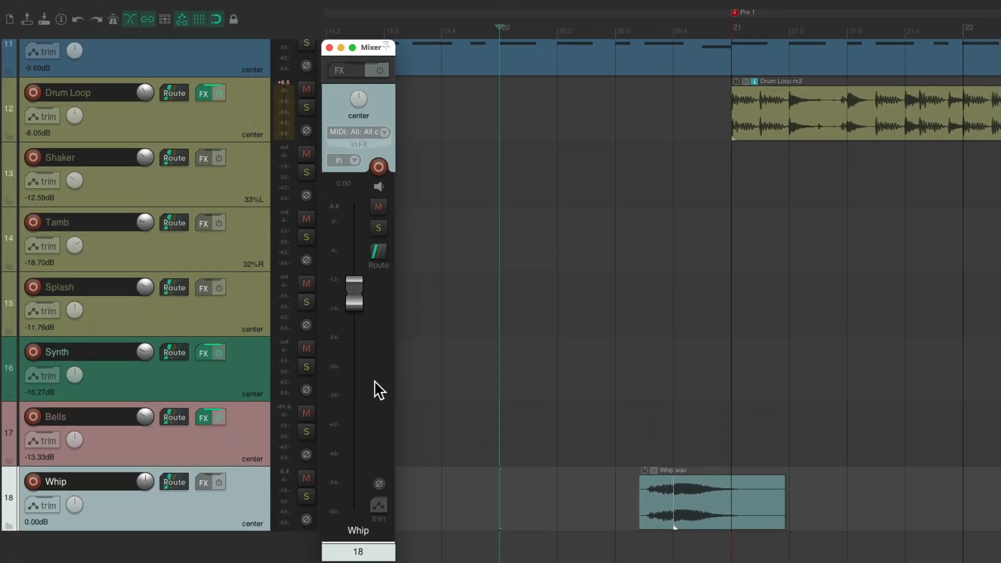
key("space")
left_click_drag(360, 351, 353, 351)
key("space")
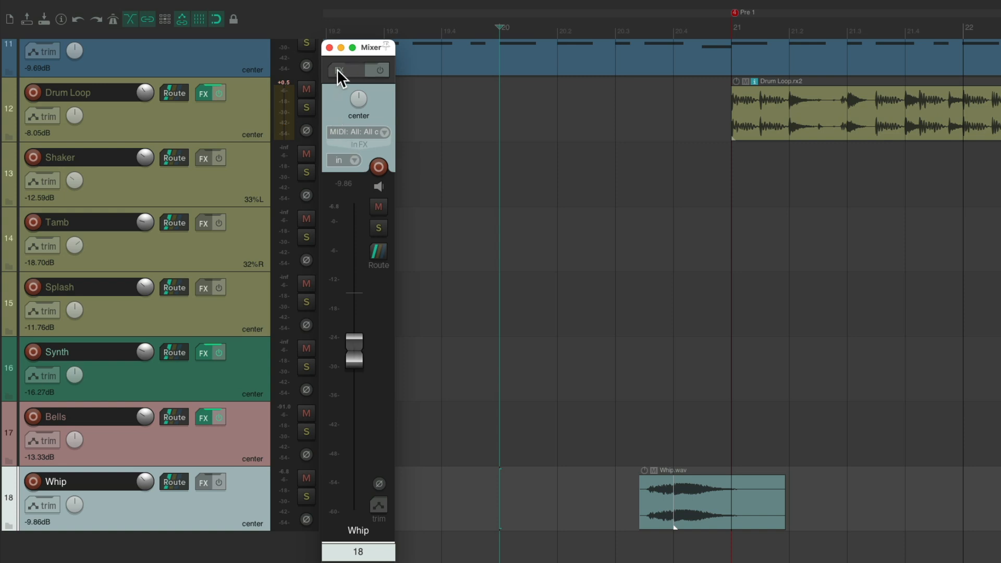
Add the ReaVerbate (Cockos) reverb to the Whip track
left_click(340, 70)
type("ver")
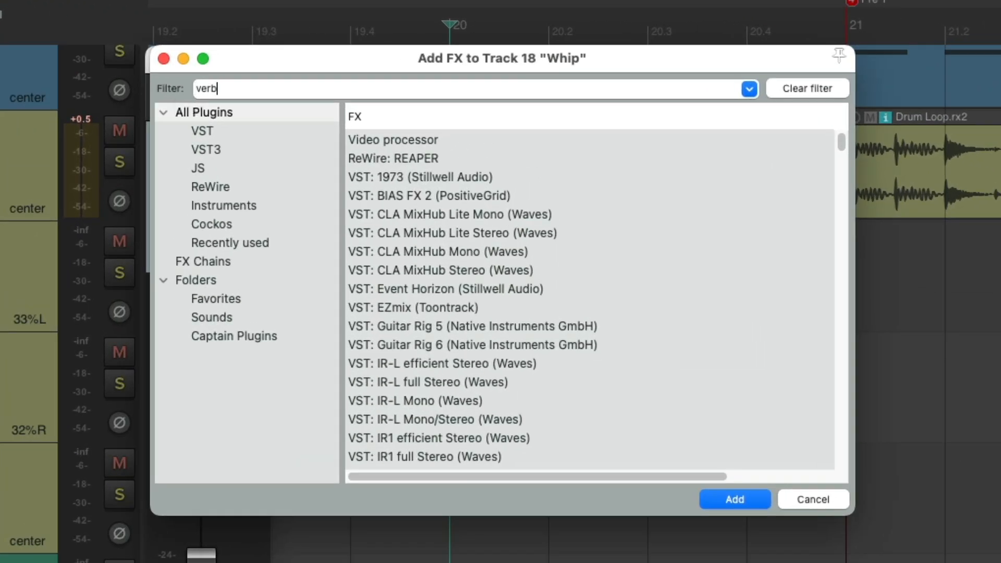
type("b")
left_click(521, 169)
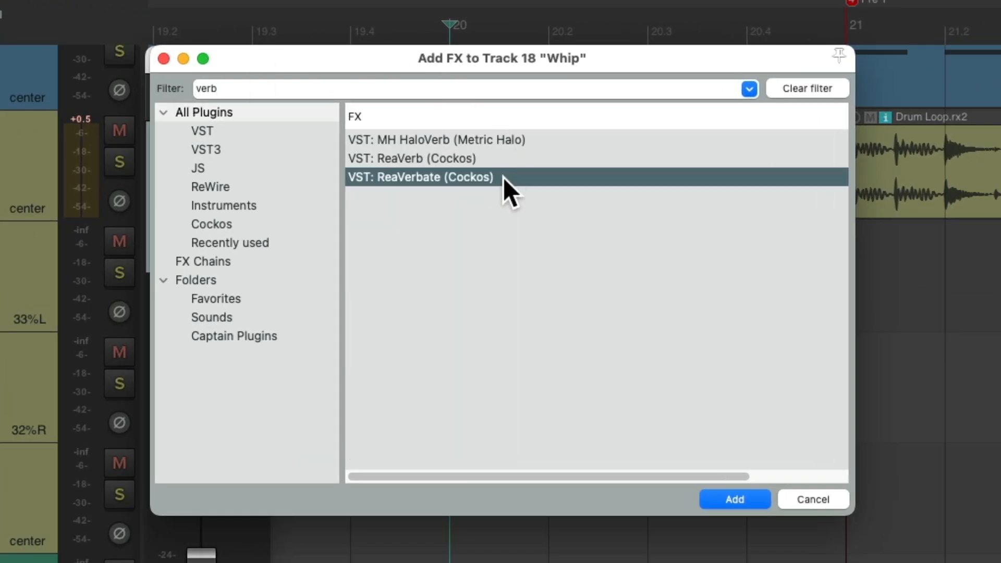
double_click(505, 178)
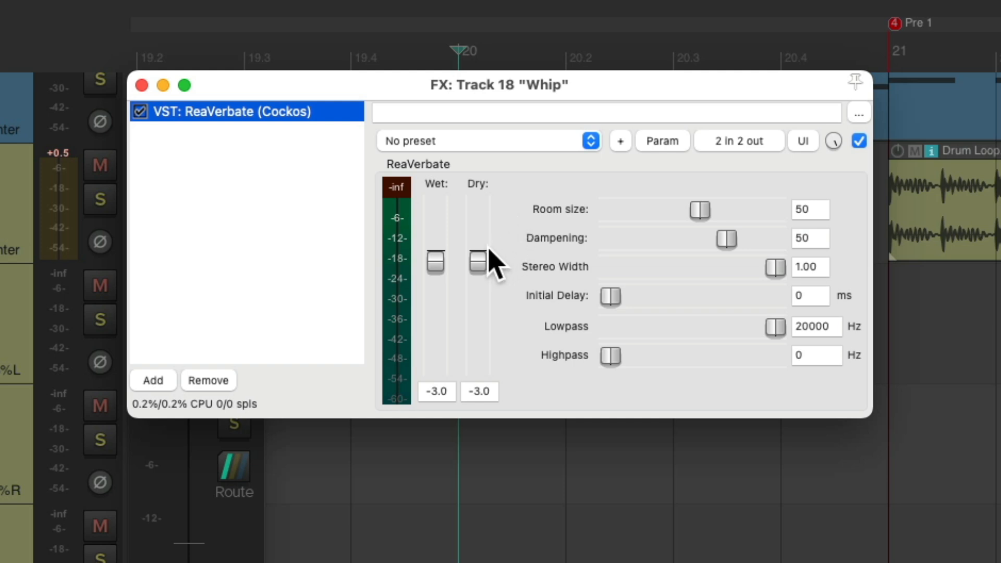
Set ReaVerbate's dry level to 0.0, wet to -9.2, room size to 95 and dampening to 11, audition it and close the effect window
double_click(478, 260)
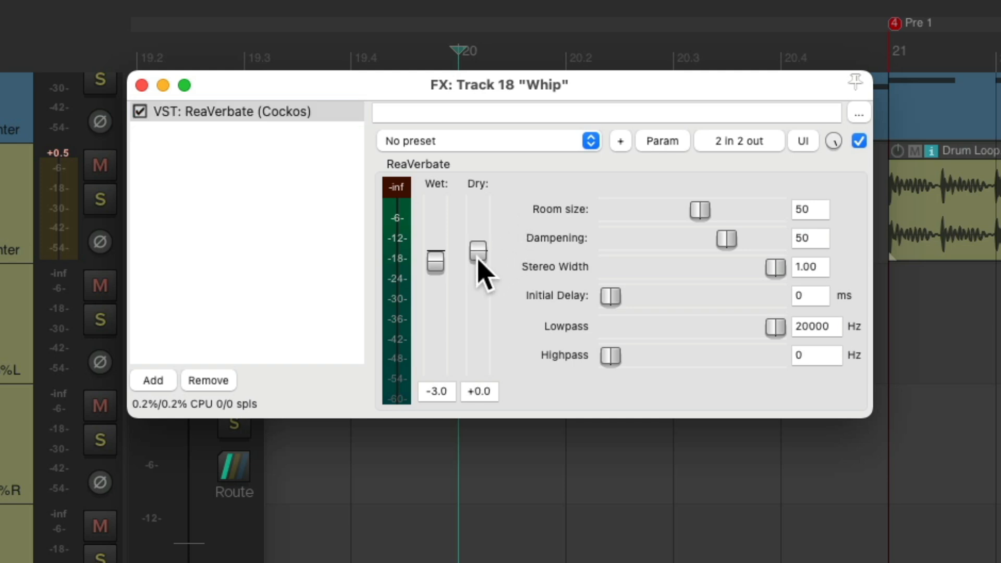
left_click_drag(435, 263, 436, 284)
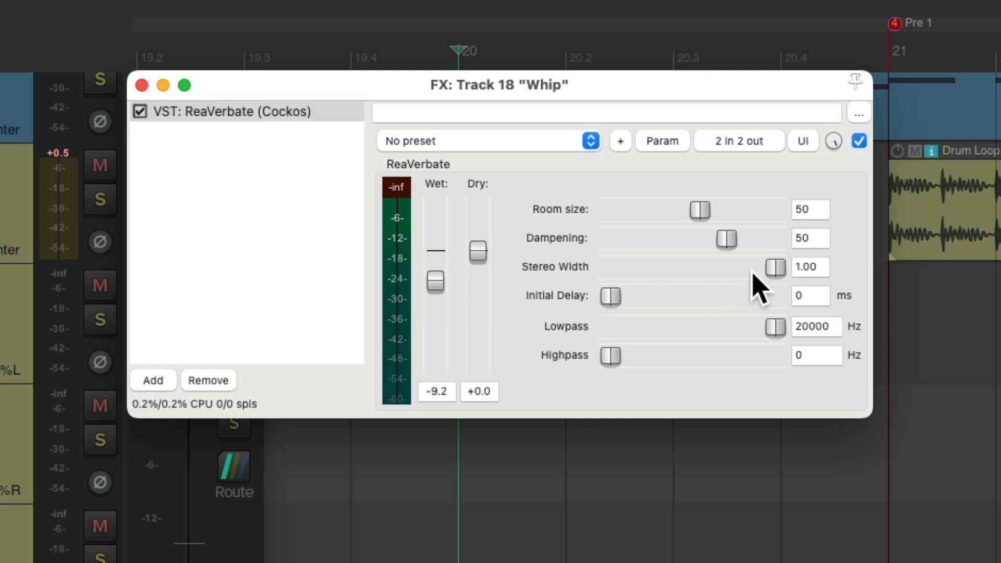
left_click_drag(702, 211, 773, 213)
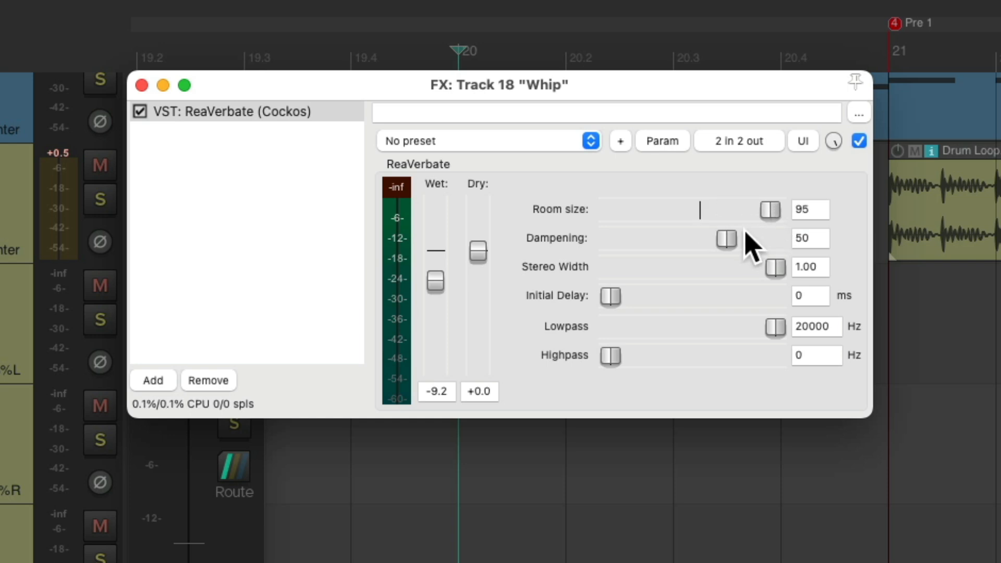
left_click_drag(729, 238, 670, 261)
key("space")
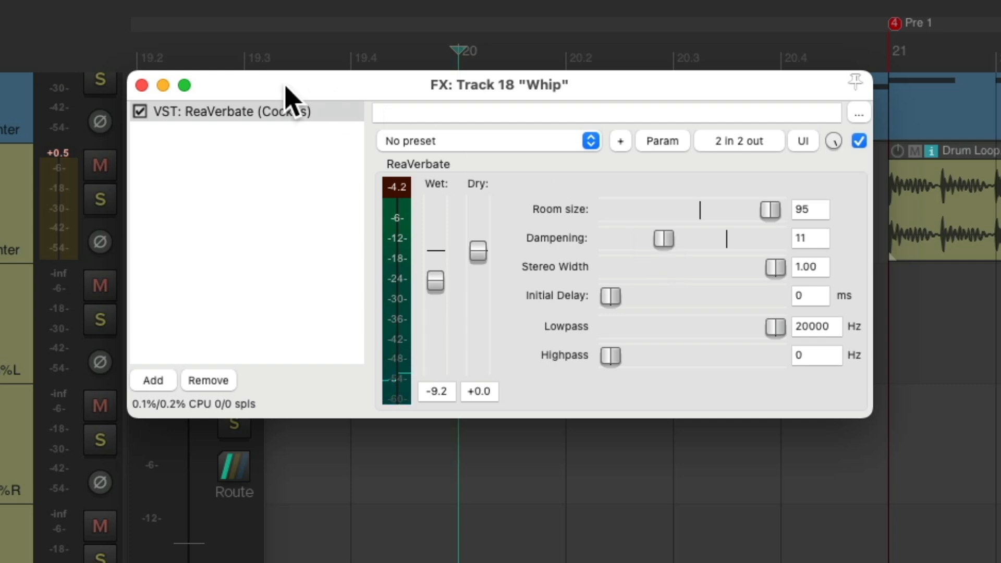
left_click(142, 85)
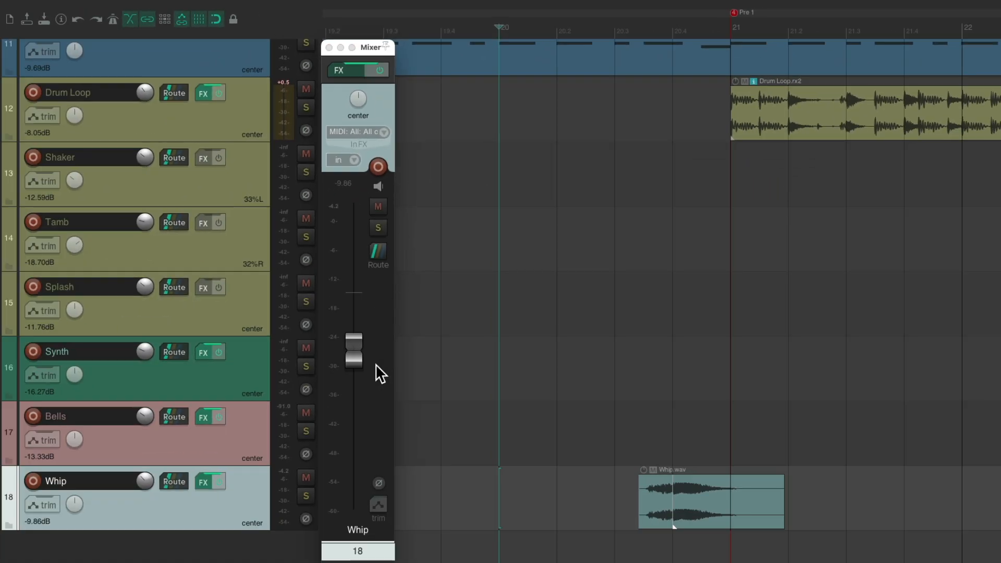
Play from bar 20 and lower the Whip track's volume to -14.2 dB
key("space")
mouse_move(360, 360)
left_mouse_down()
mouse_move(358, 394)
mouse_move(352, 373)
left_mouse_up()
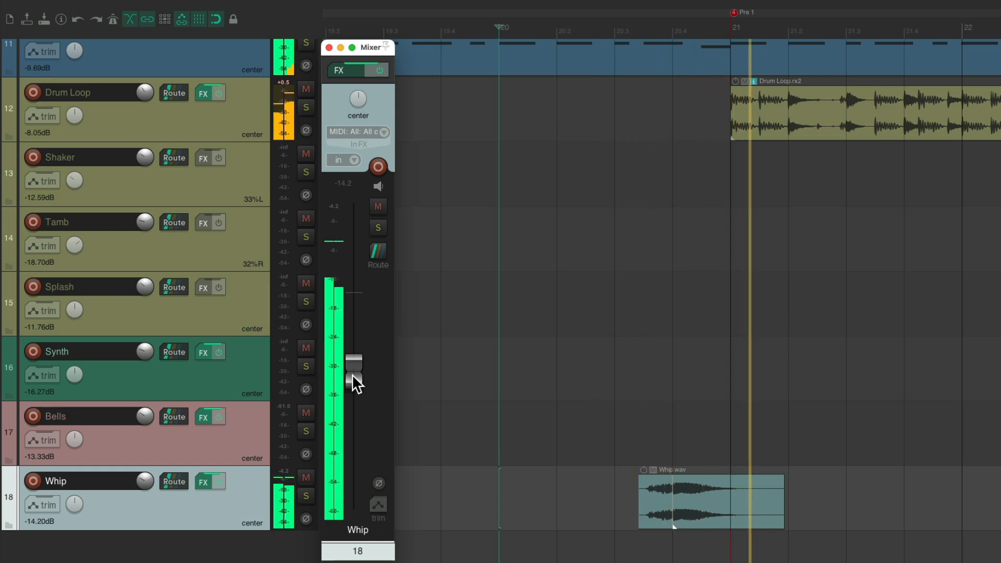
key("space")
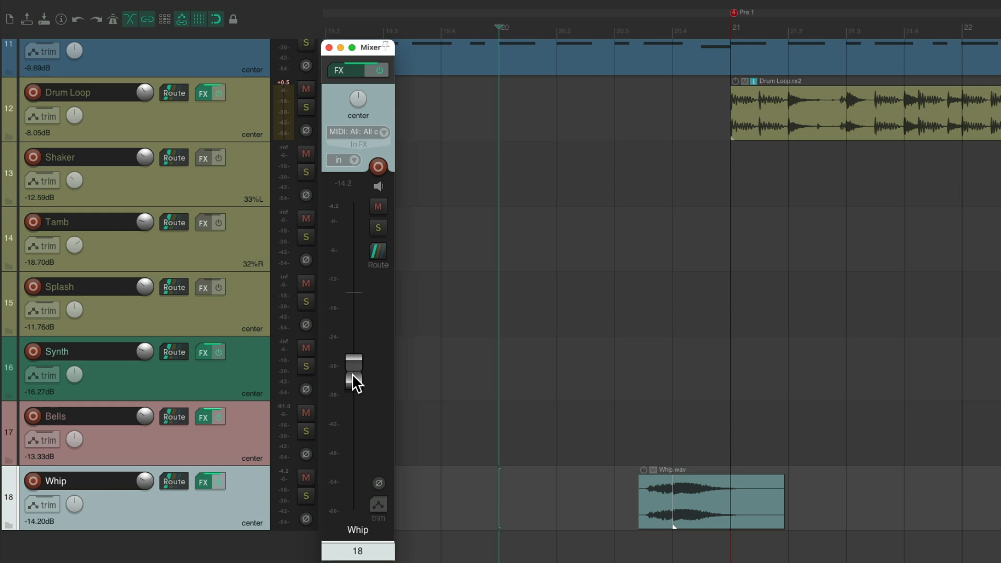
Play the song from bar 27 to listen to the transition into Chorus 1
scroll(579, 351, "right", 10)
scroll(601, 313, "down", 3)
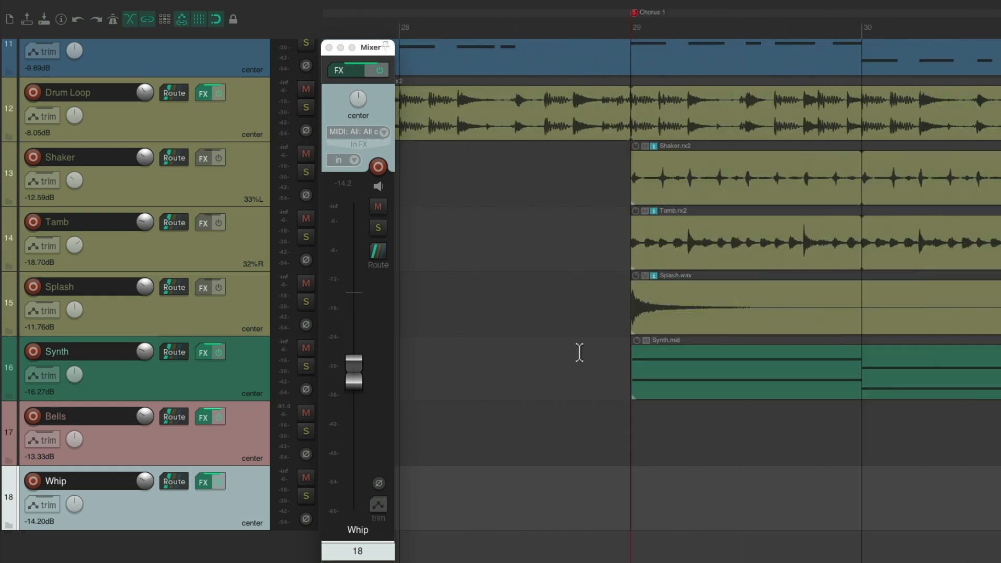
scroll(601, 313, "down", 3)
left_click(505, 11)
key("space")
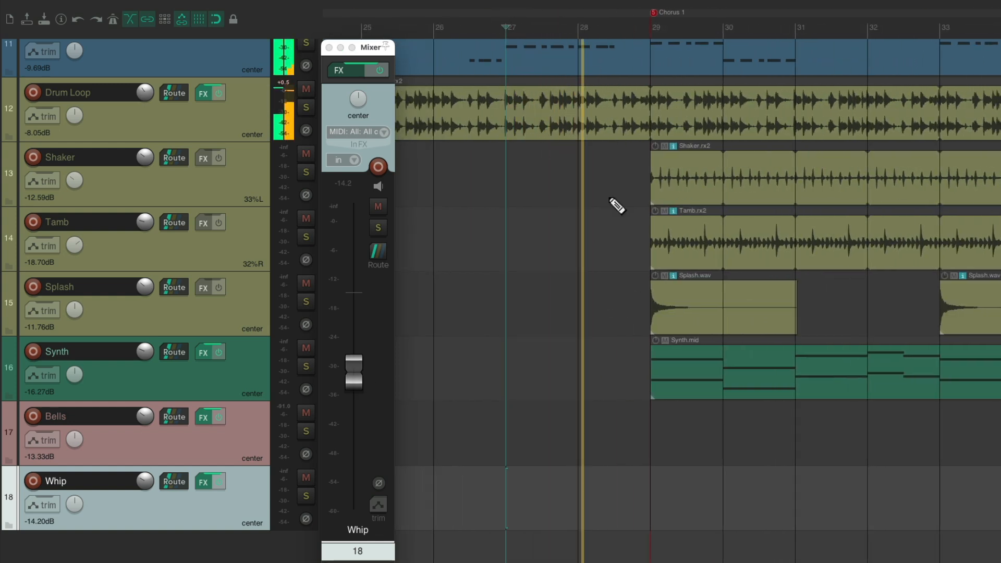
scroll(617, 205, "up", 3)
scroll(617, 206, "up", 1)
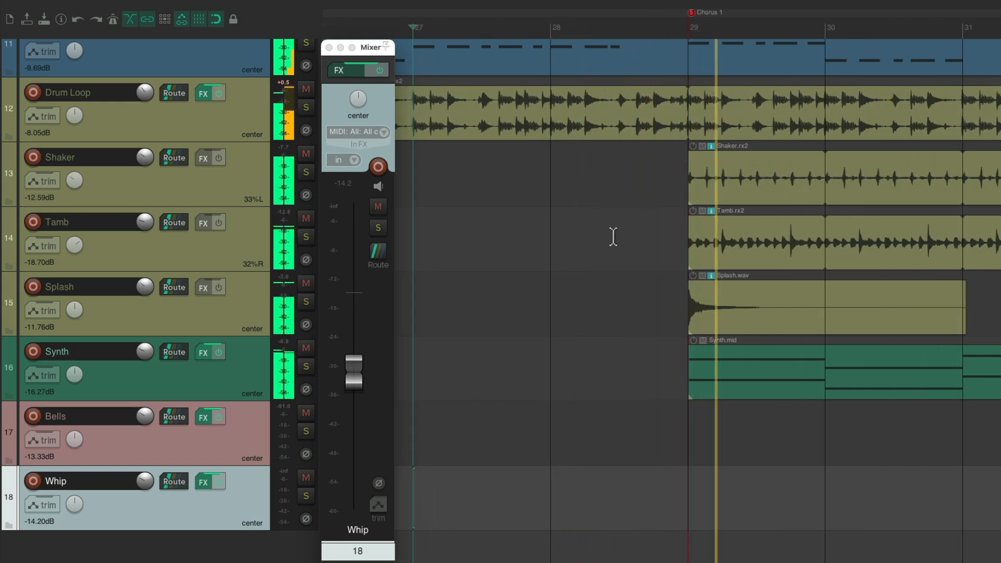
Insert the TAL-NoiseMaker virtual instrument on a new track directly below Drum Loop
left_click(256, 108)
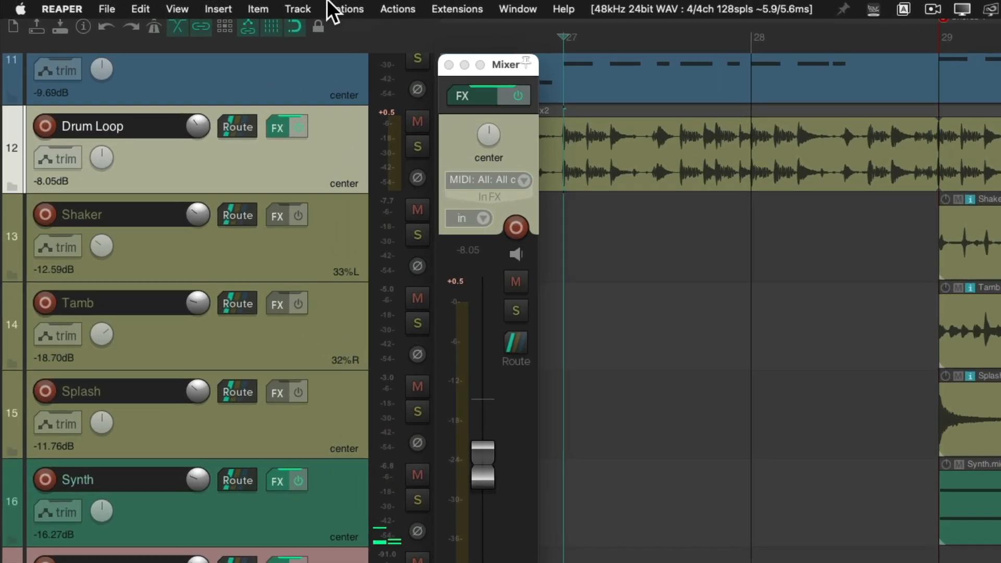
left_click(225, 9)
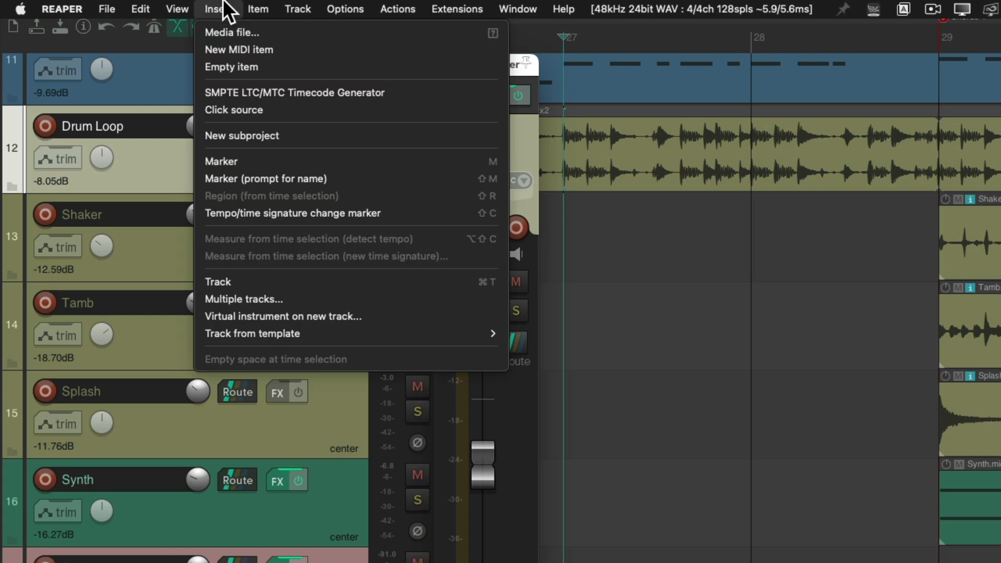
left_click(205, 315)
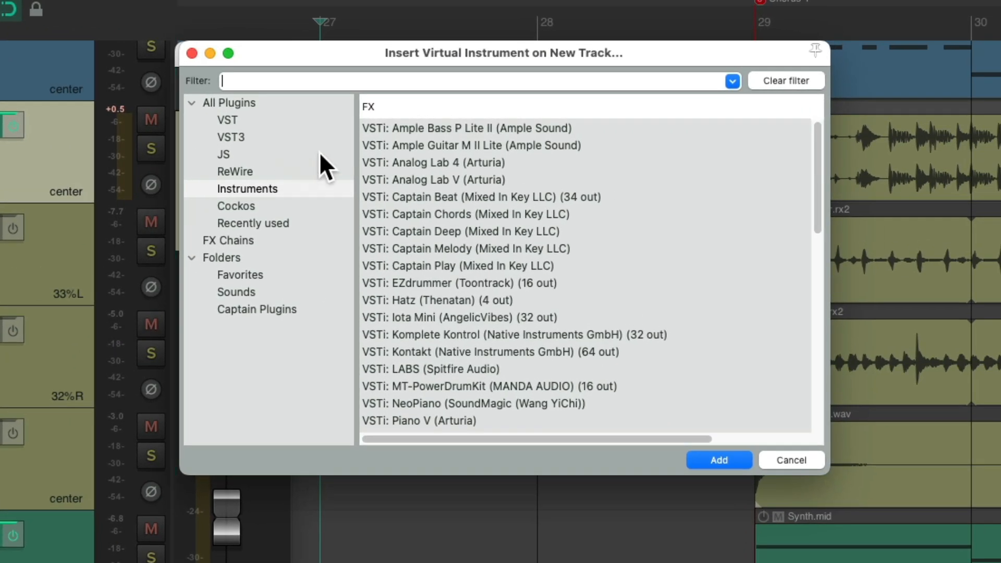
type("tal")
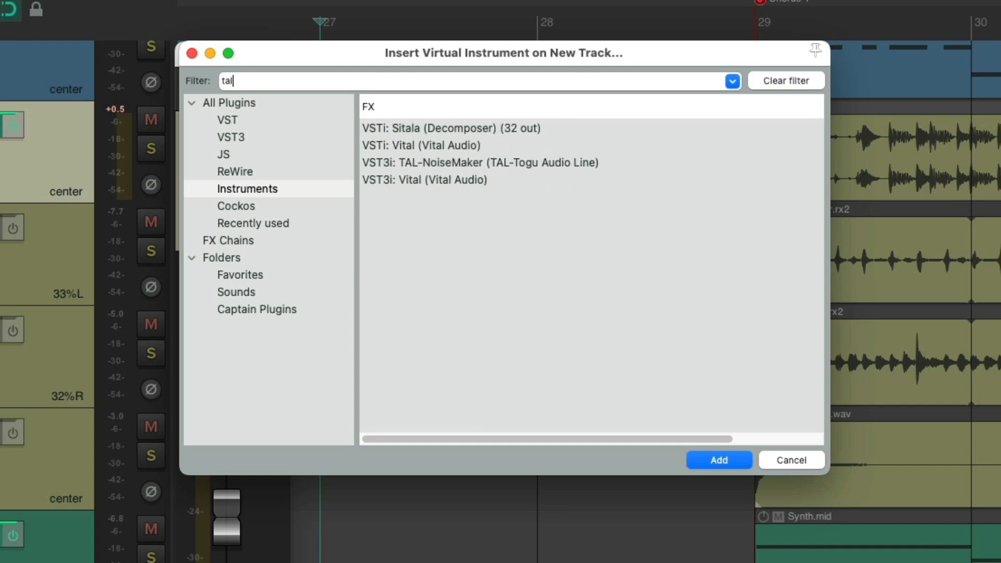
left_click(524, 162)
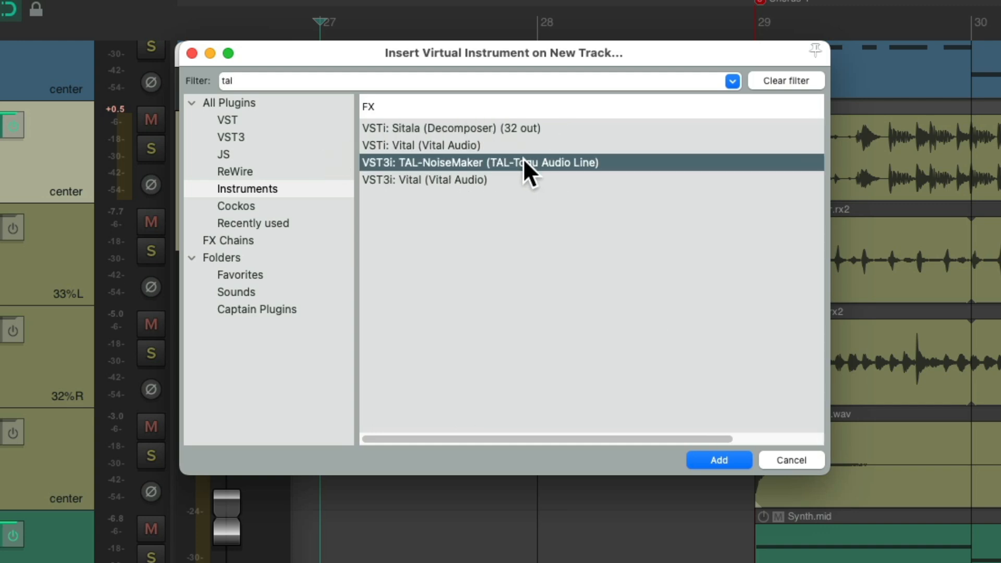
double_click(592, 159)
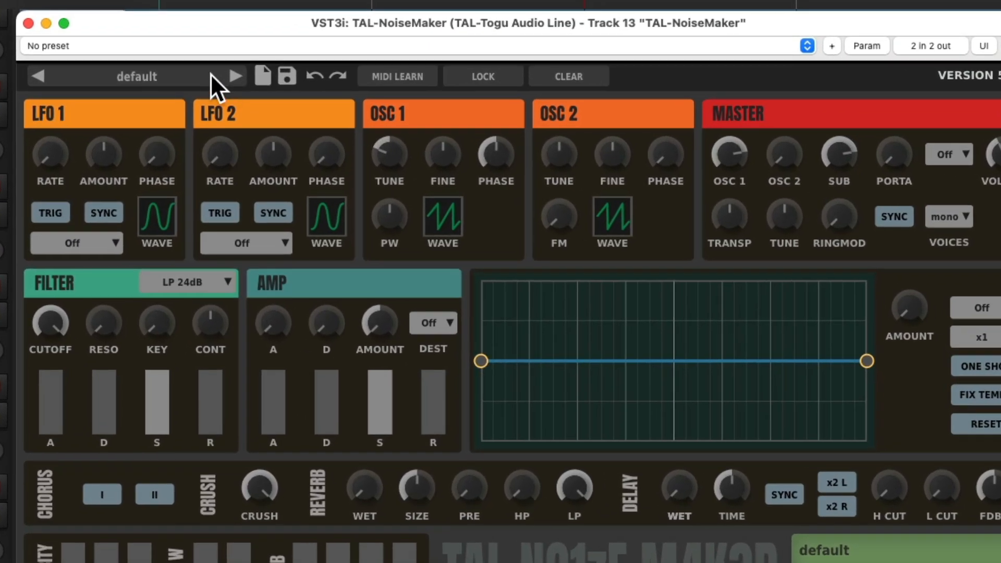
Load the factory preset FX Mod Triangle FM TAL and audition it with a note on the virtual keyboard
left_click(210, 73)
mouse_move(217, 140)
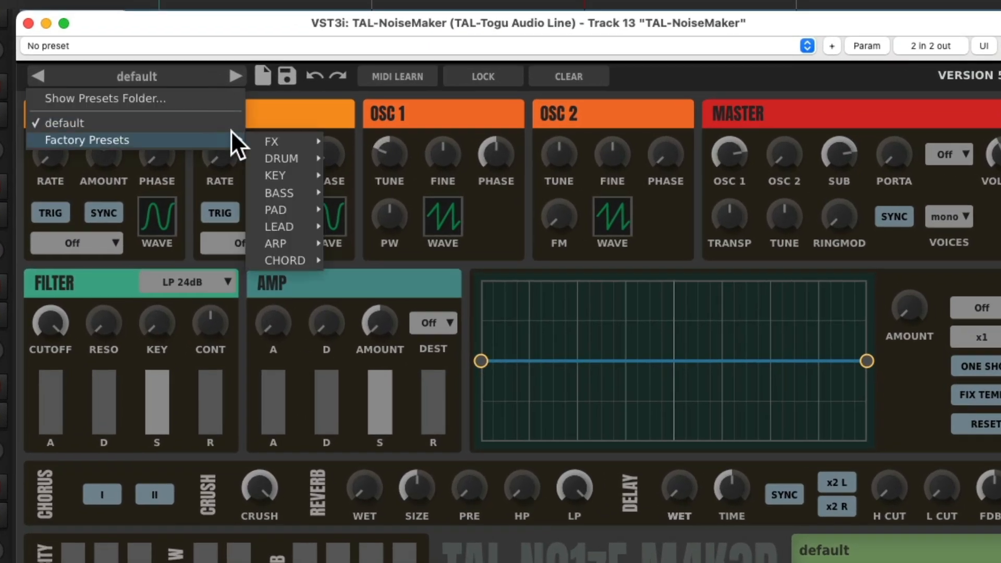
mouse_move(285, 140)
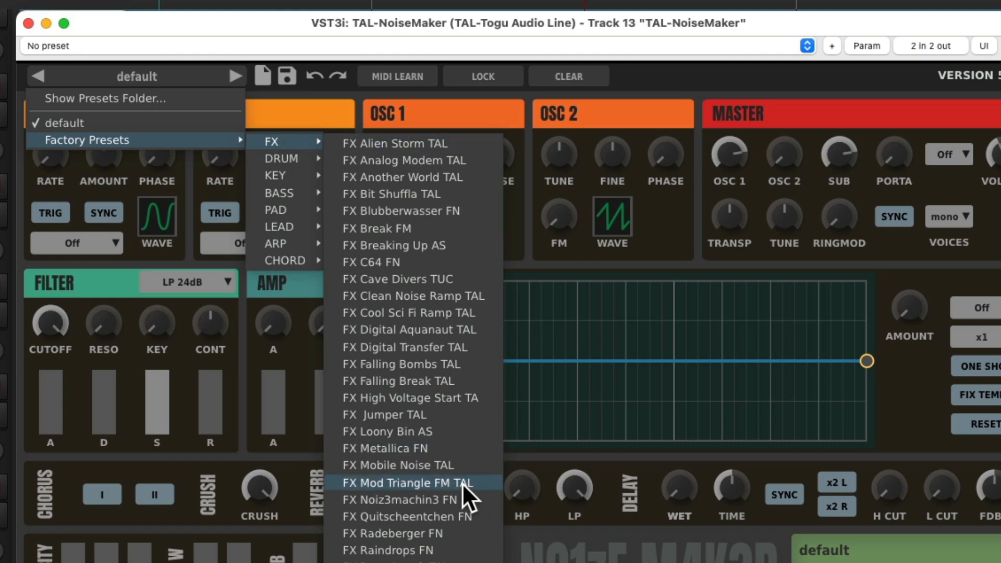
left_click(480, 483)
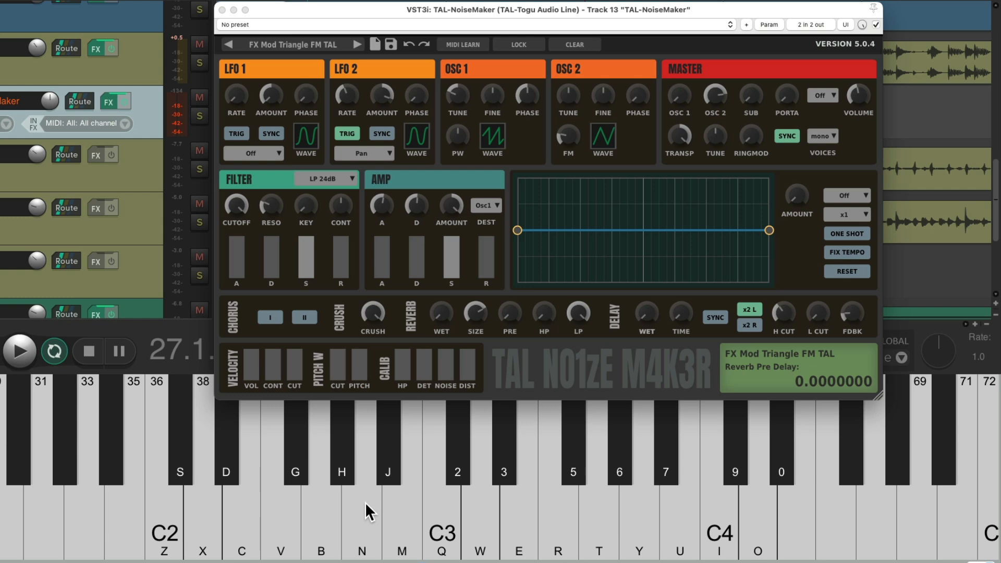
left_click(369, 511)
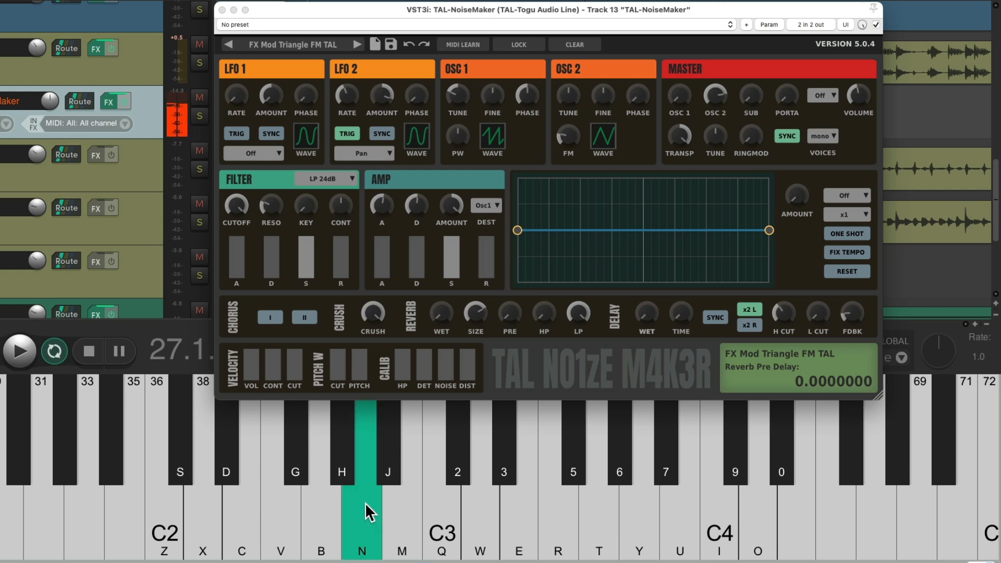
Audition the preset with note A2, close the synth window, and create a MIDI item on the FX track from bar 27 to 29
left_click(370, 511)
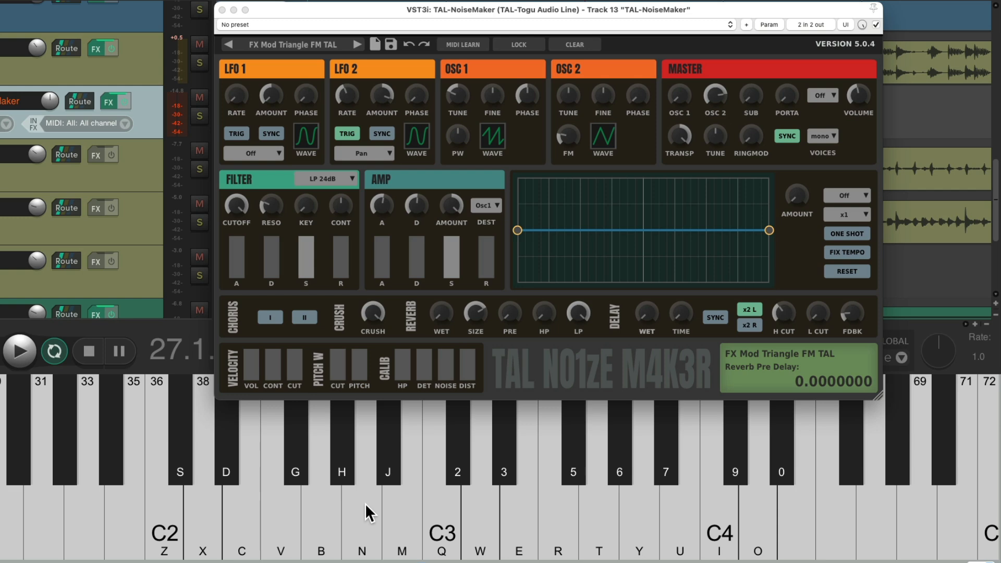
left_click(221, 10)
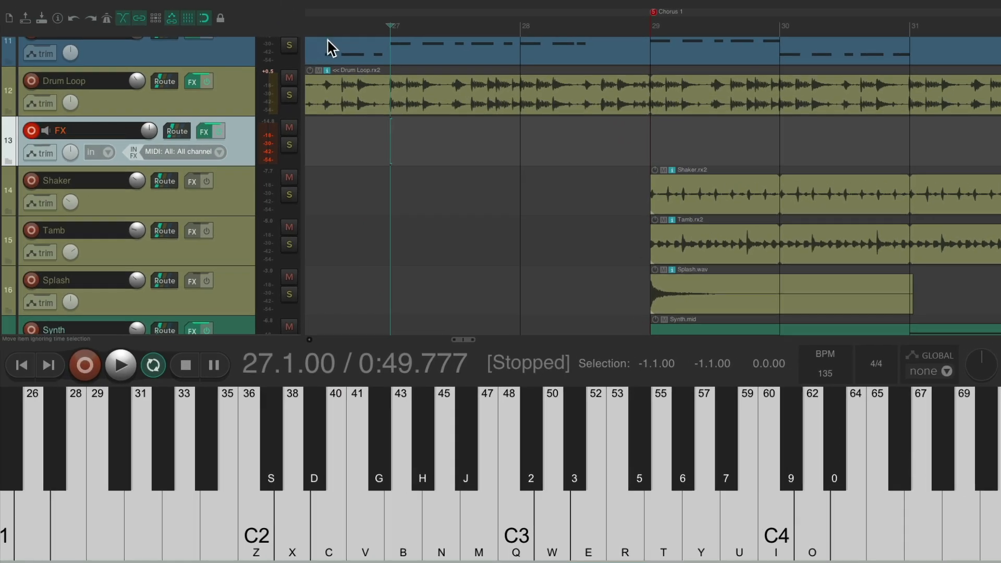
left_click_drag(404, 146, 649, 142)
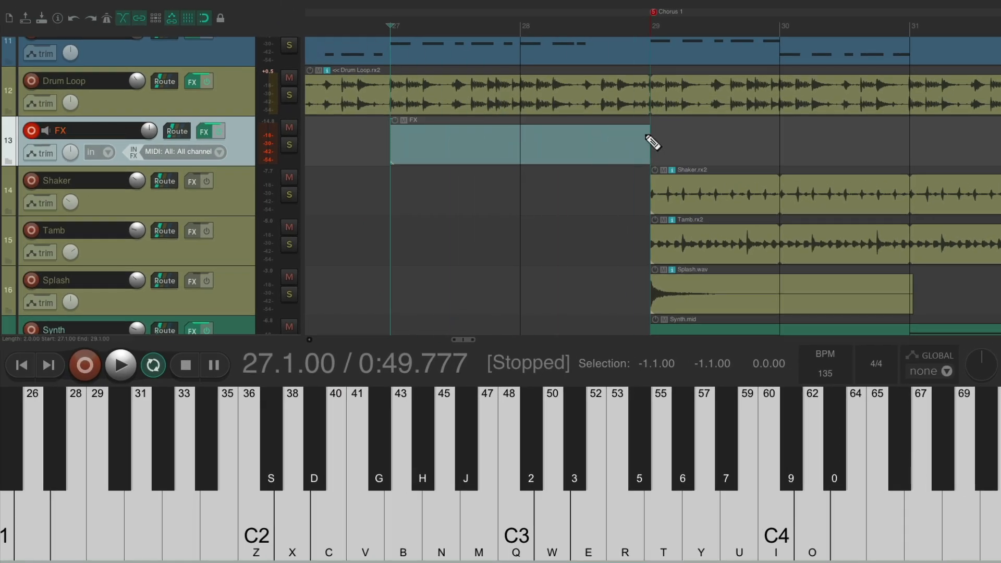
Add a sustained A2 note from 27.3 to bar 29 in the FX MIDI item and close the editor
double_click(469, 151)
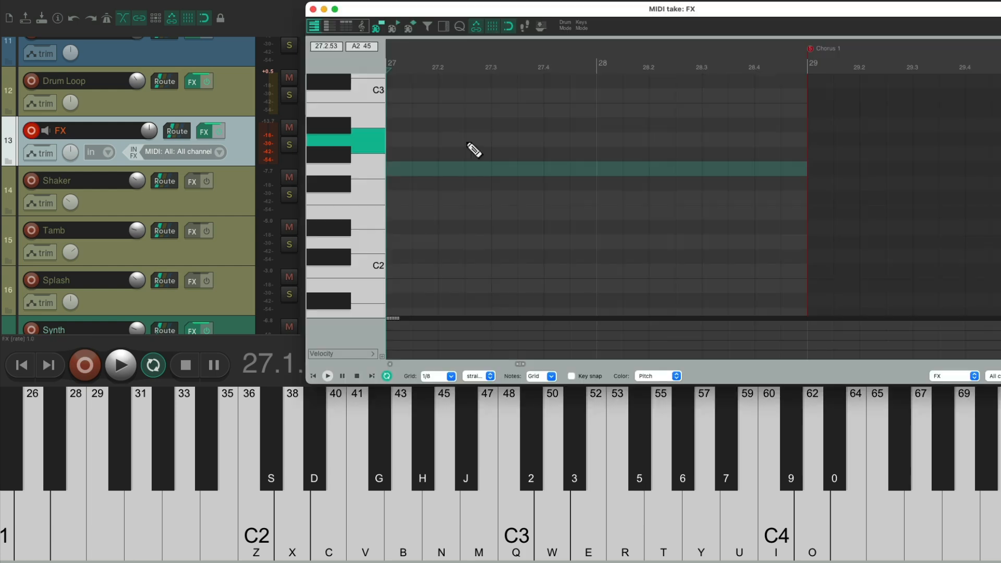
left_click_drag(496, 144, 801, 146)
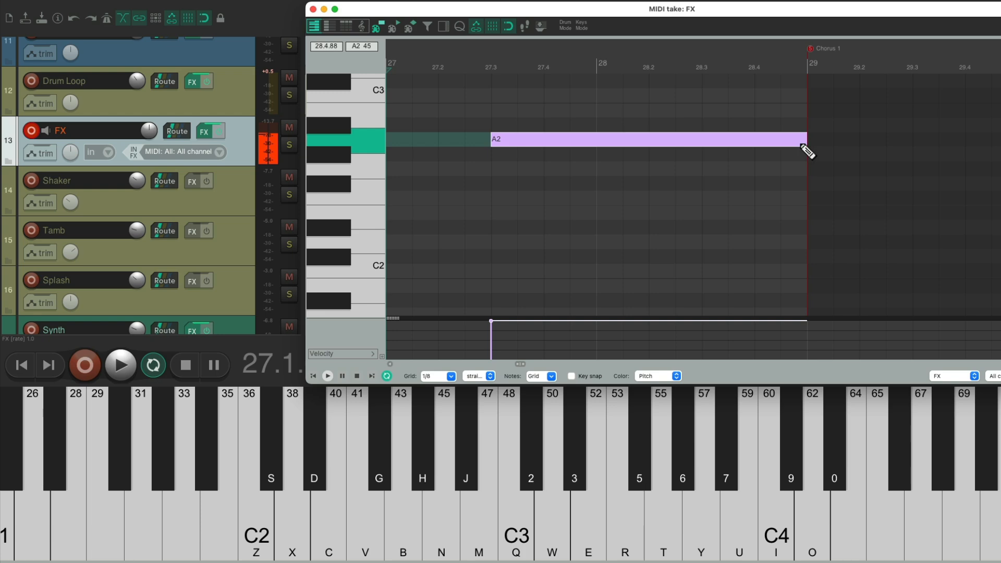
left_click(313, 10)
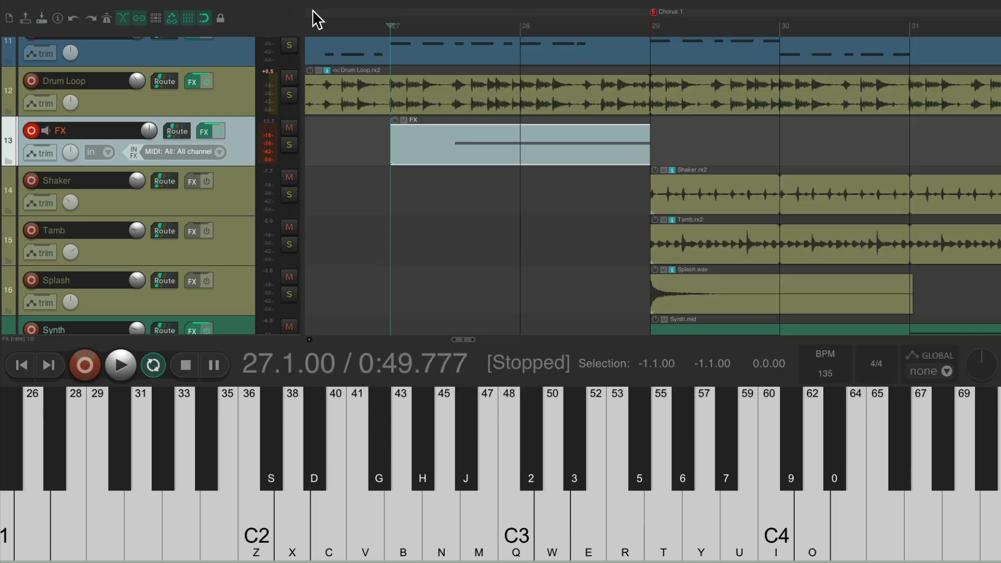
Play the transition from bar 27 and lower the FX track's volume to -7.83 dB
double_click(234, 129)
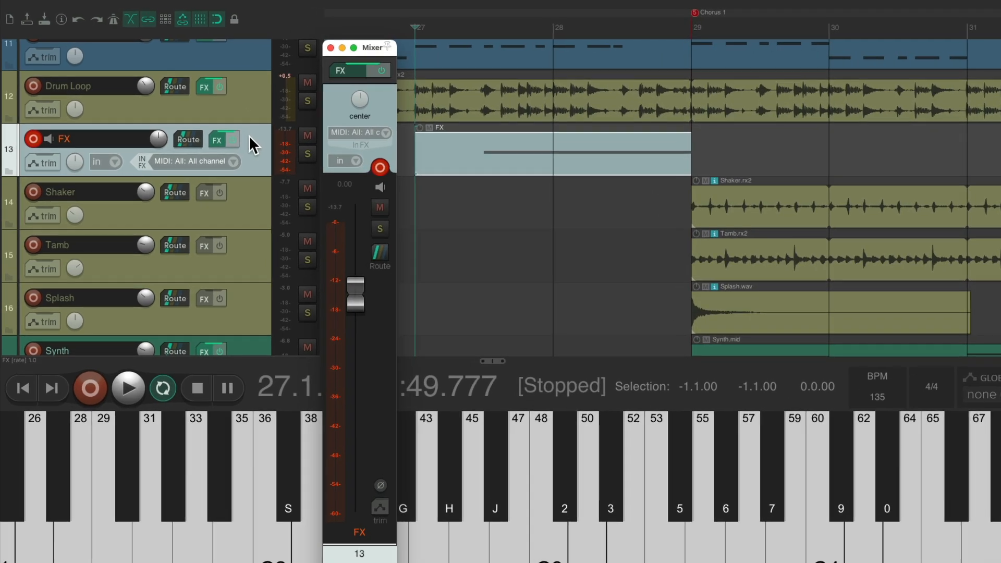
key("space")
left_click_drag(355, 298, 360, 353)
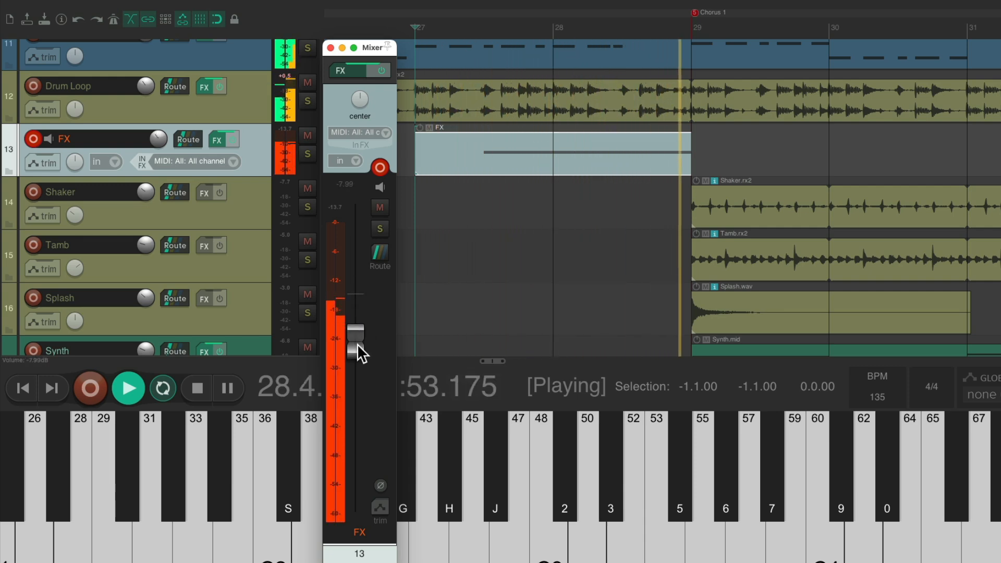
key("space")
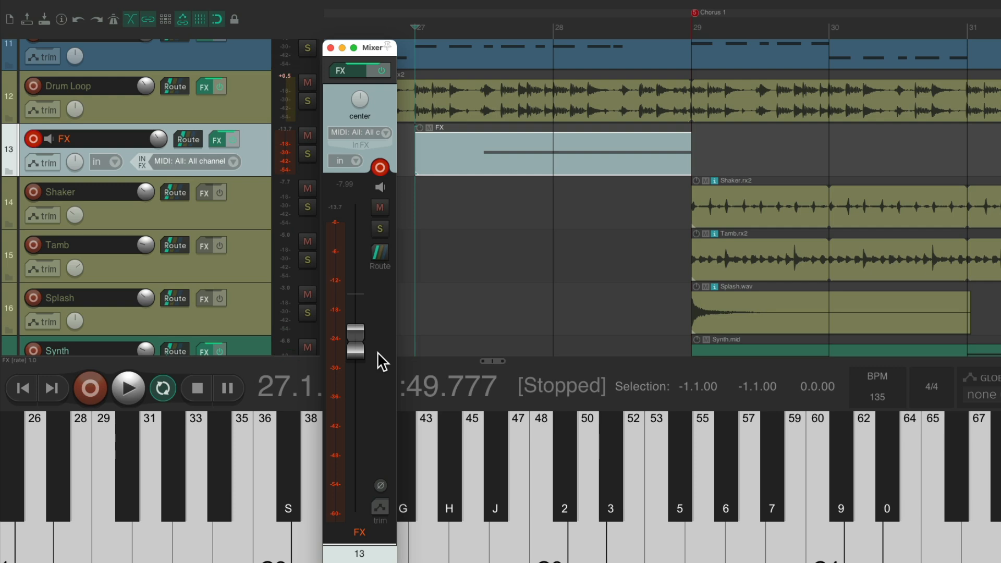
key("space")
left_click_drag(357, 346, 357, 344)
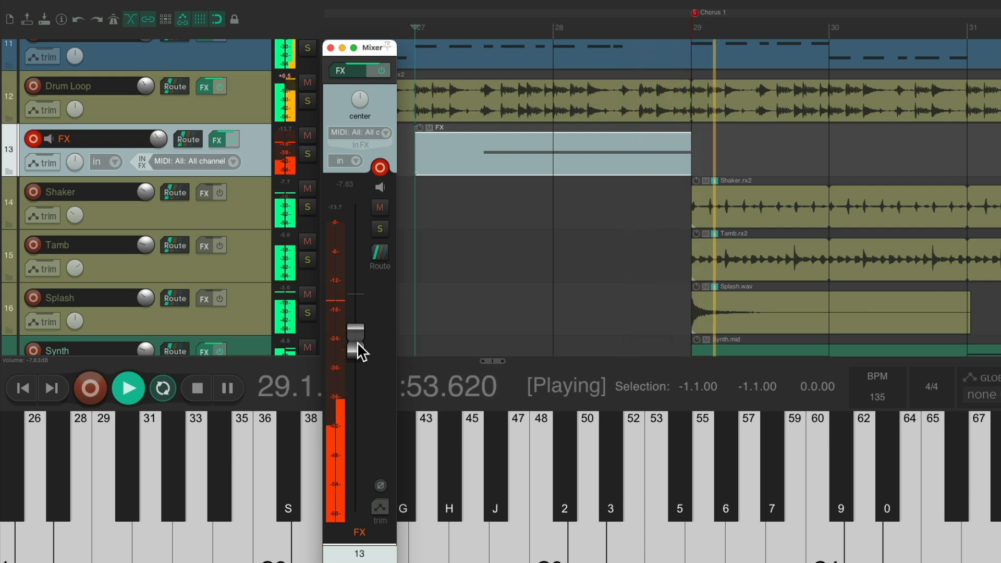
key("space")
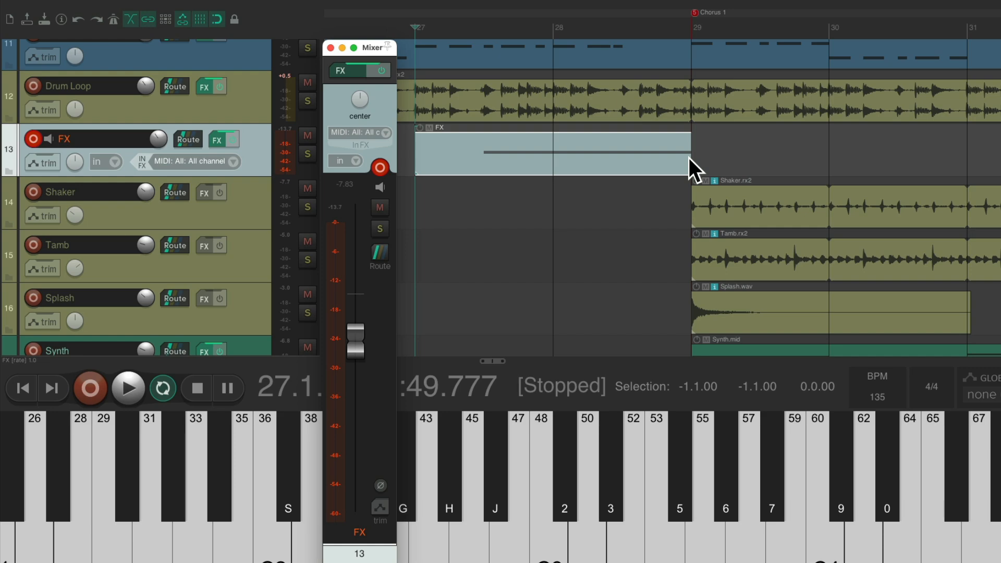
Audition Fill Snare.wav from the Fuslie ReMix Samples folder and insert it into a sample player on a new track
key("super+alt+x")
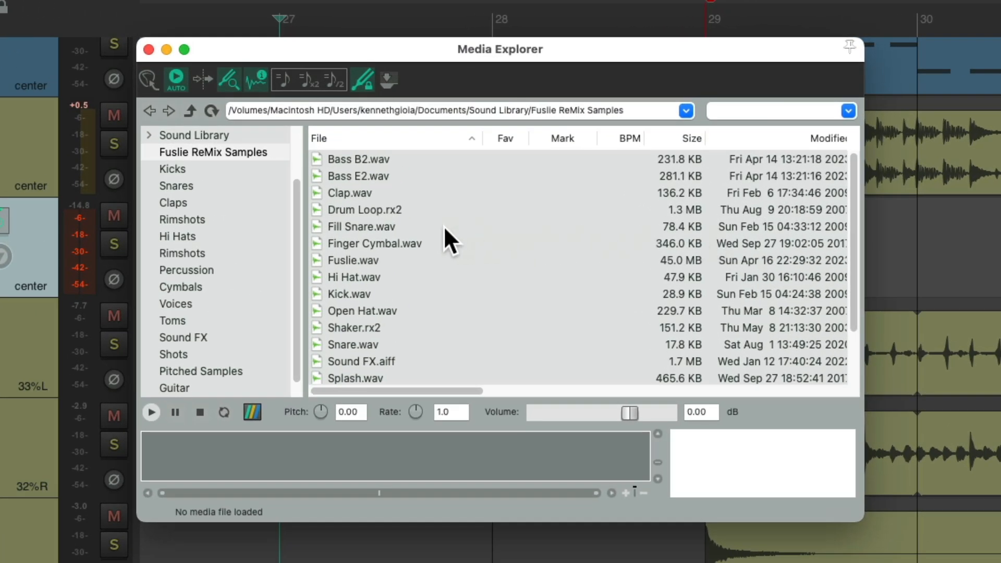
left_click(443, 226)
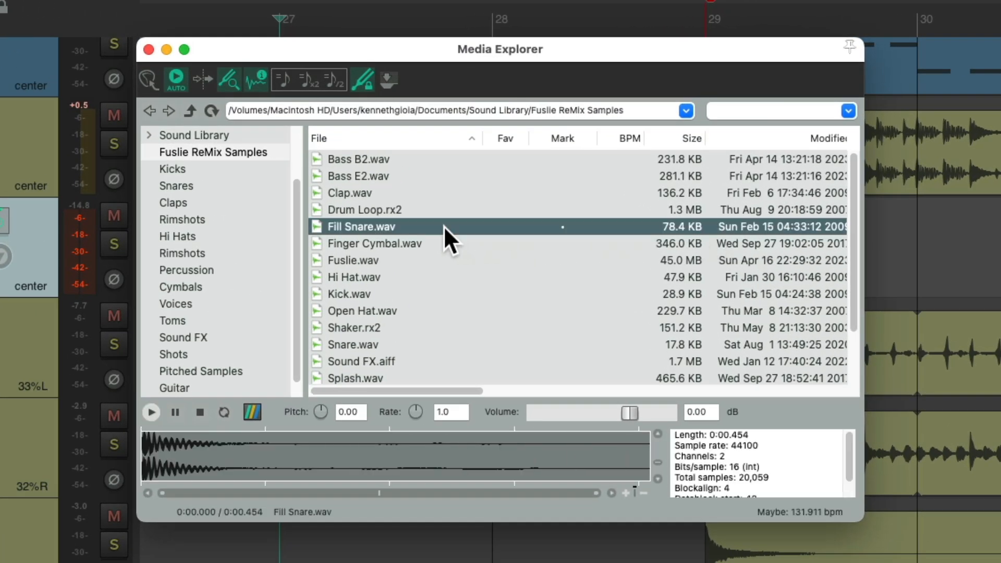
left_click(443, 226)
right_click(444, 226)
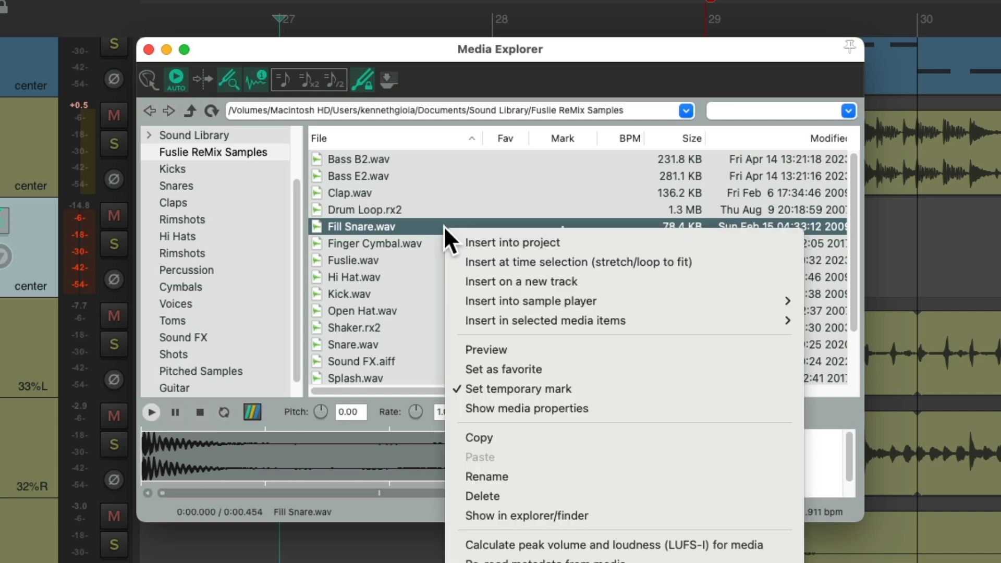
mouse_move(484, 306)
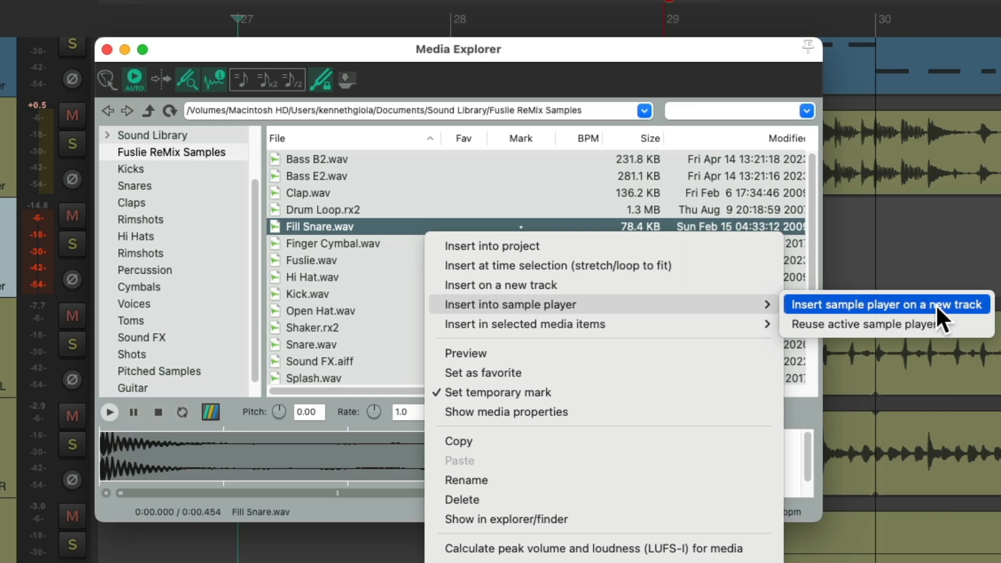
left_click(936, 305)
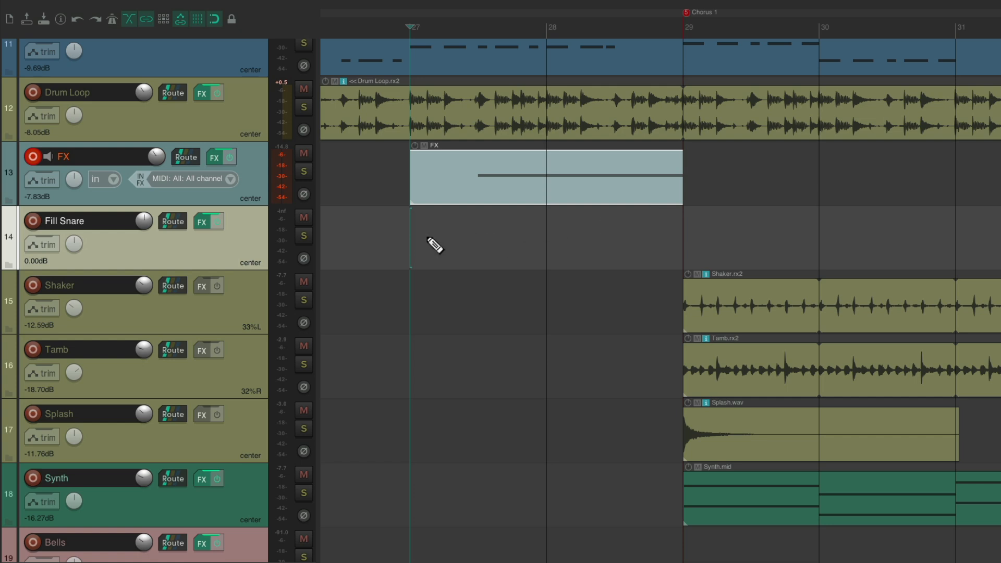
Create a Fill Snare MIDI item from bar 27 to 29, fill it with C3 notes on a 1/16 grid, and play it
left_click_drag(420, 239, 685, 238)
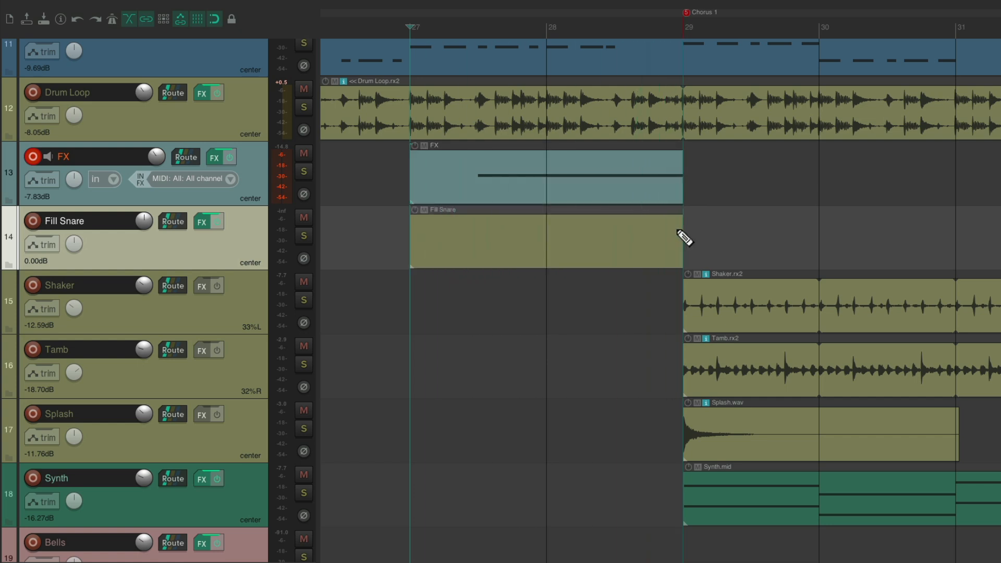
double_click(484, 235)
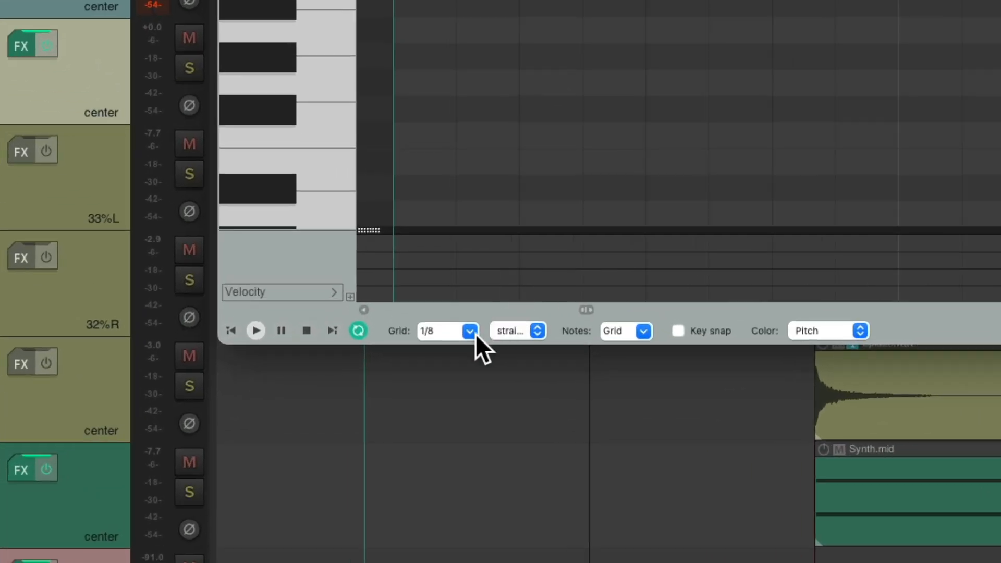
left_click(437, 364)
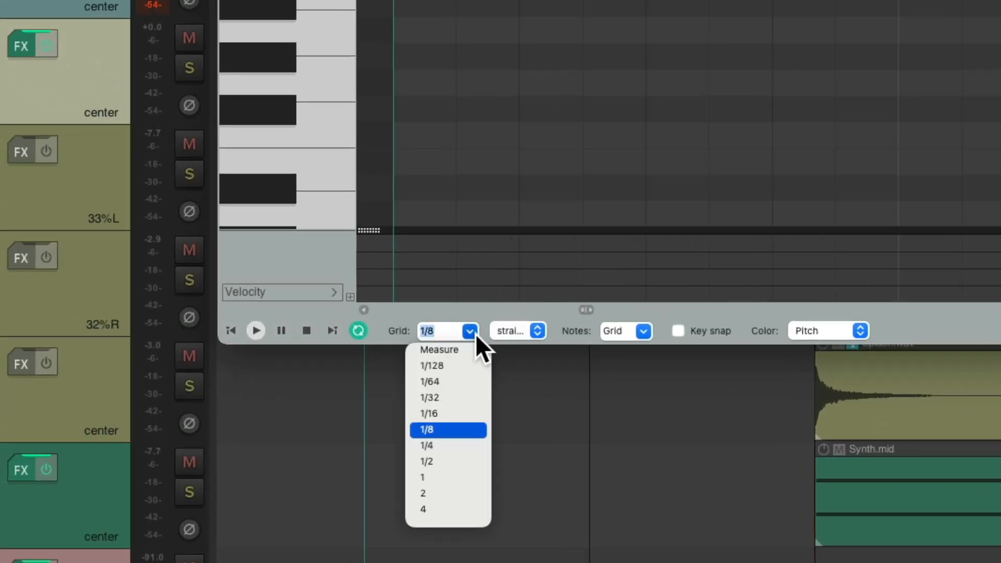
left_click(451, 413)
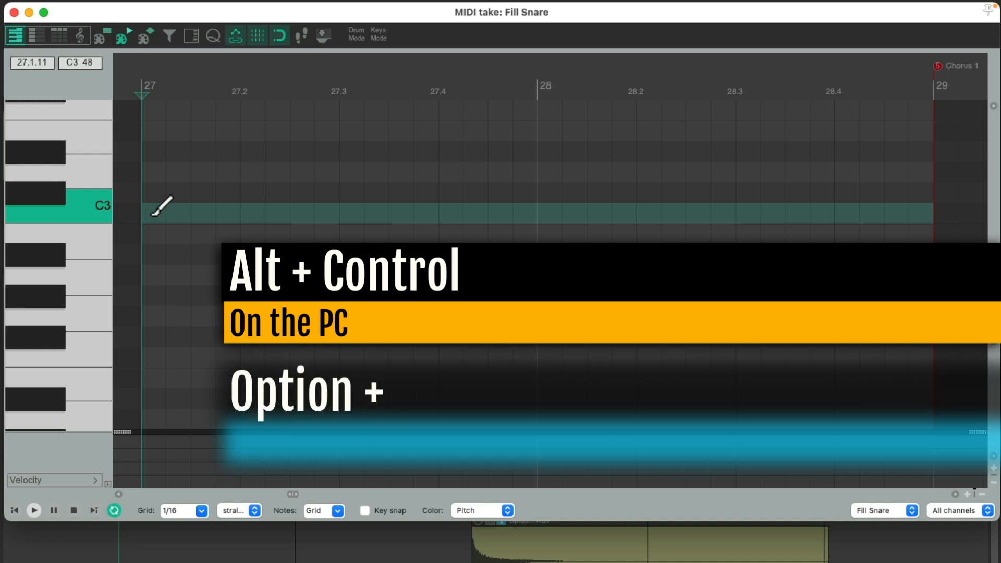
left_click_drag(153, 214, 923, 209)
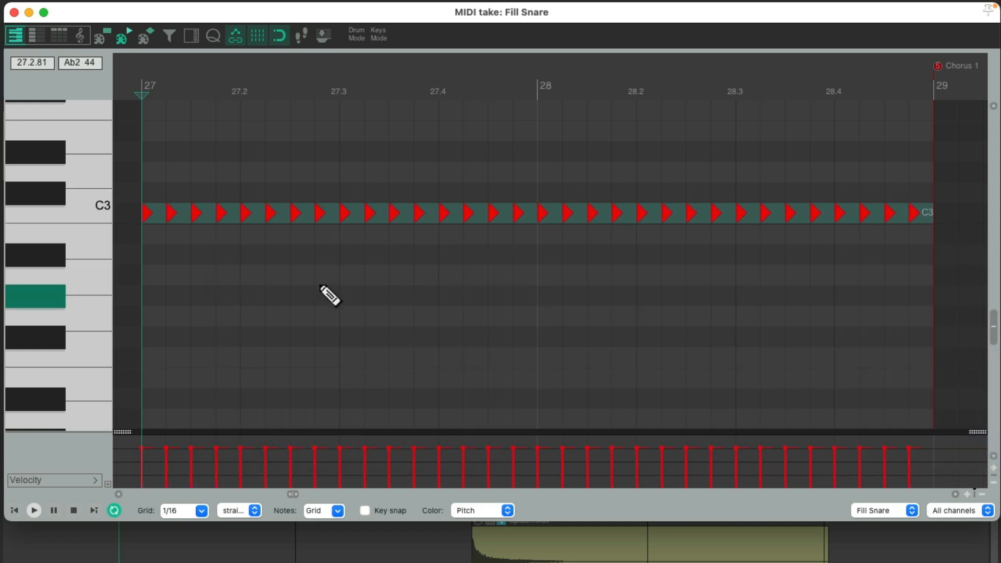
key("space")
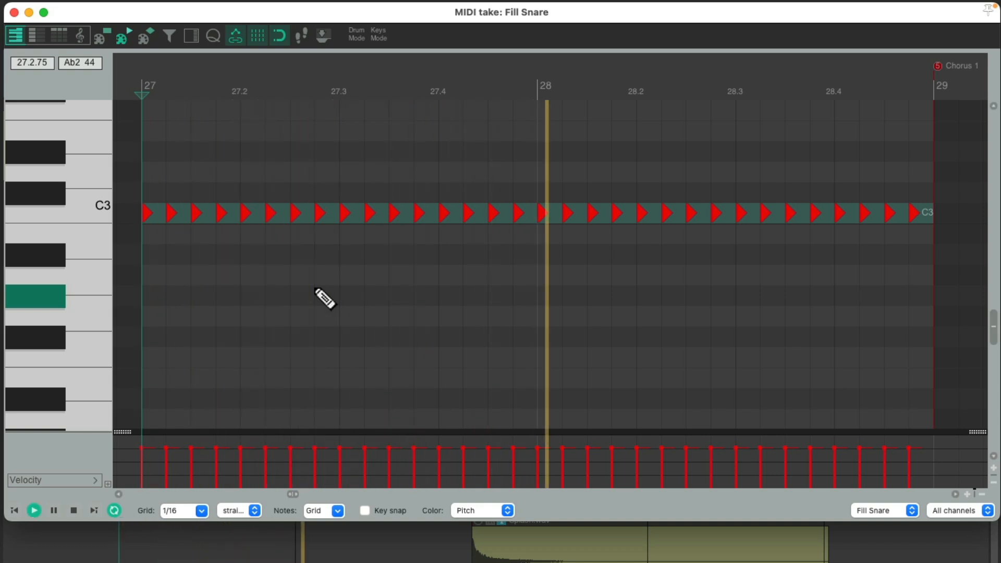
key("space")
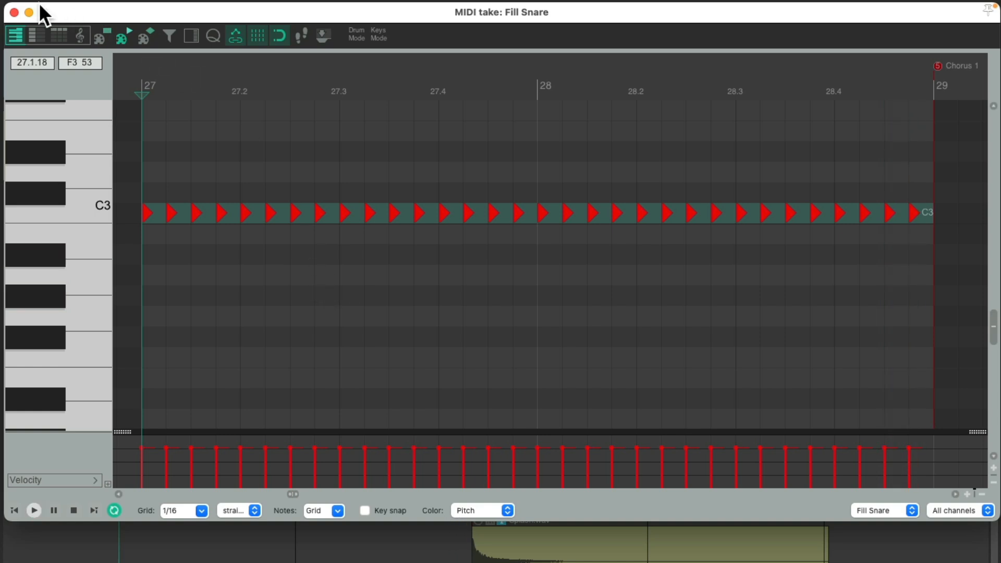
left_click(11, 11)
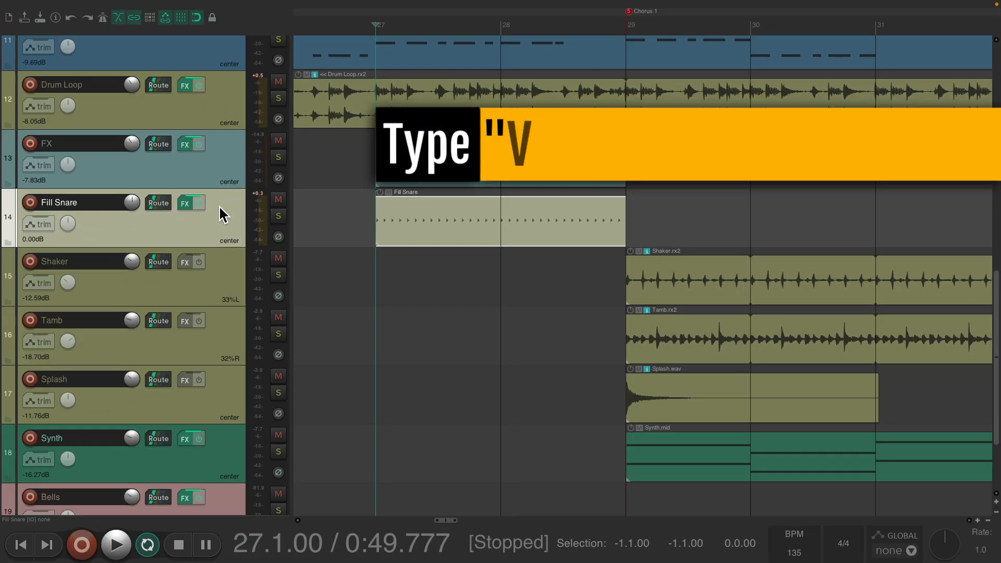
Show the Fill Snare track's volume envelope, shape a fade-in from silence at bar 27 to 0 dB at bar 29, and play it
key("v")
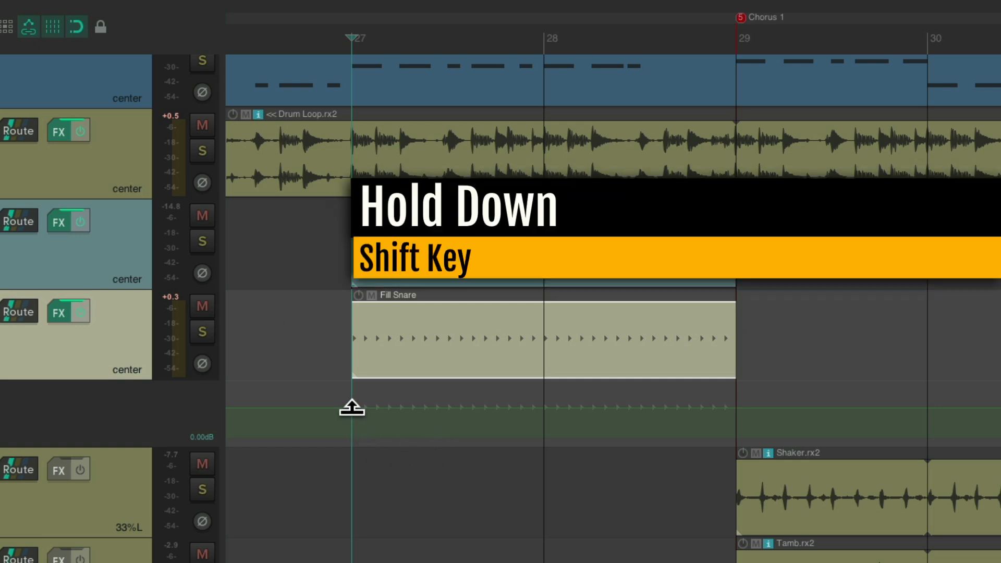
left_click(351, 407, "shift")
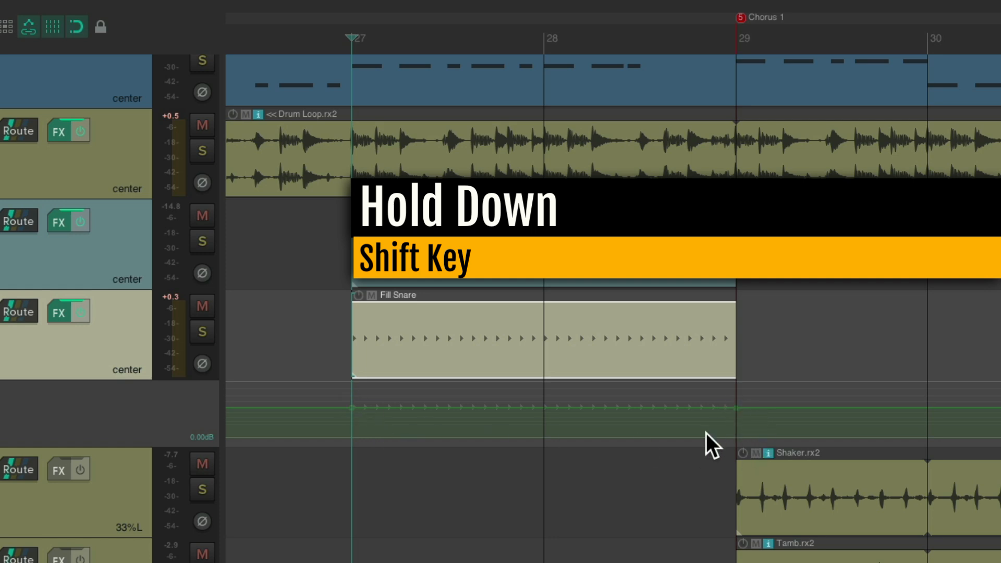
left_click(283, 408, "shift")
left_click_drag(350, 409, 351, 538)
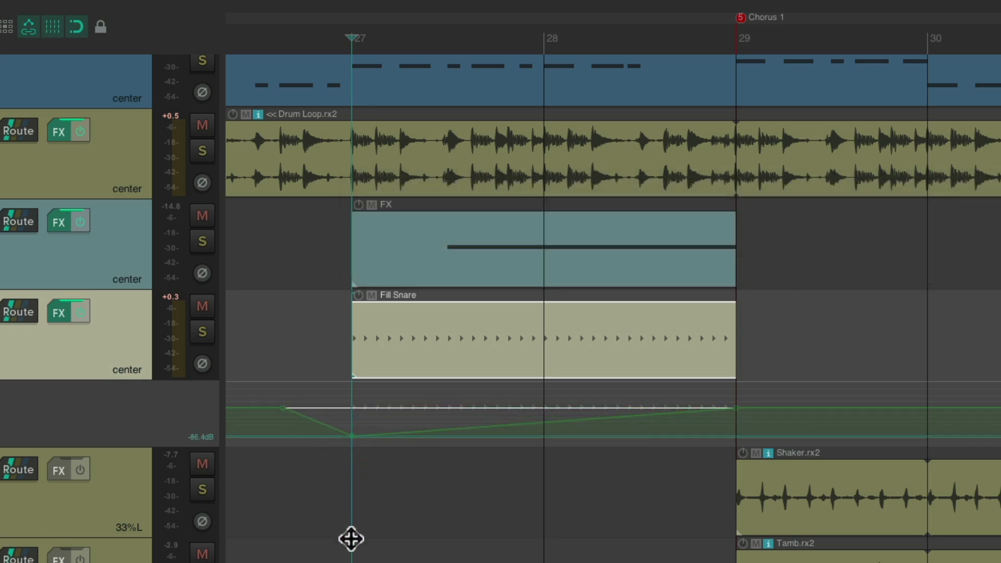
key("space")
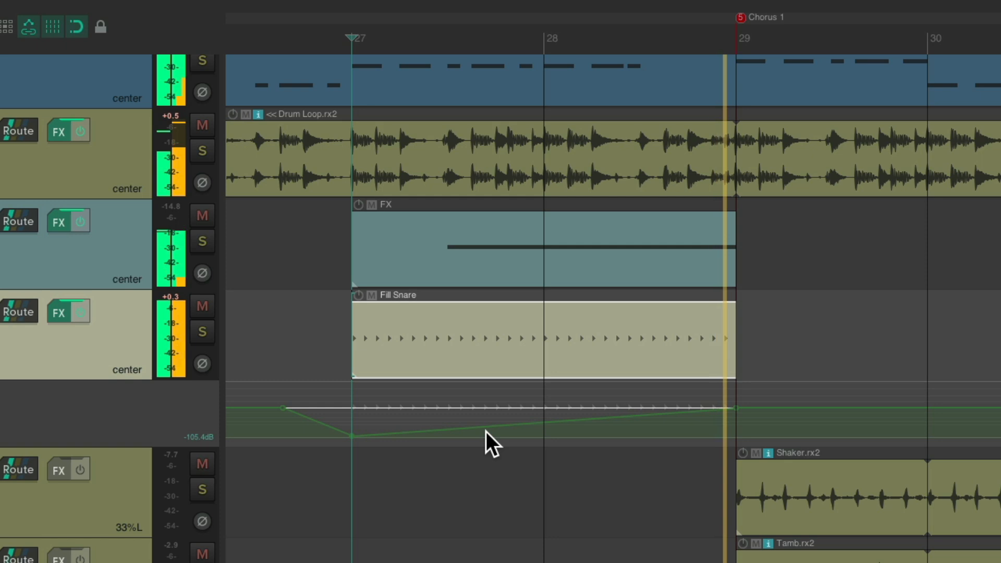
key("space")
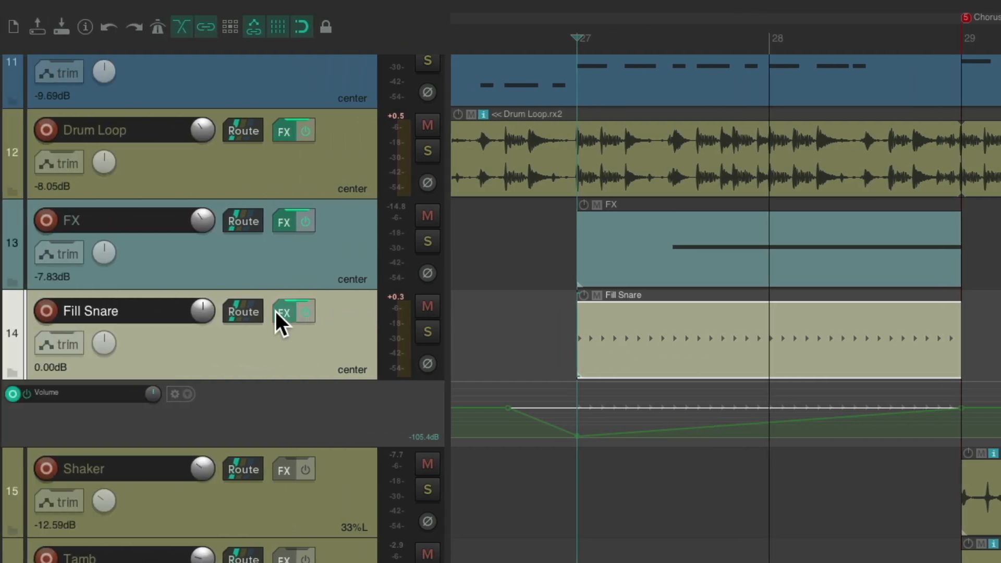
Add the ReaEQ effect after the sample player on the Fill Snare track
left_click(275, 311)
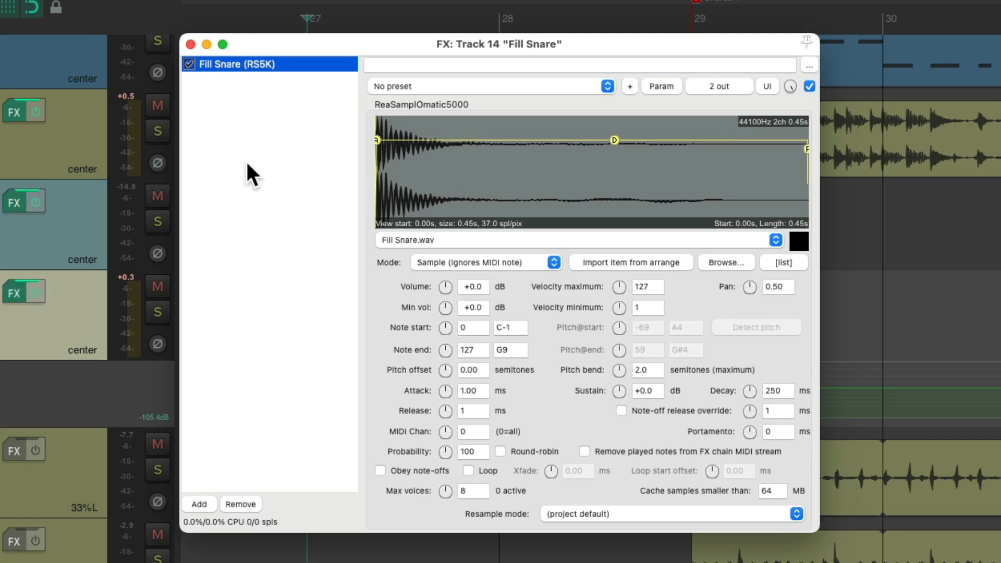
double_click(289, 115)
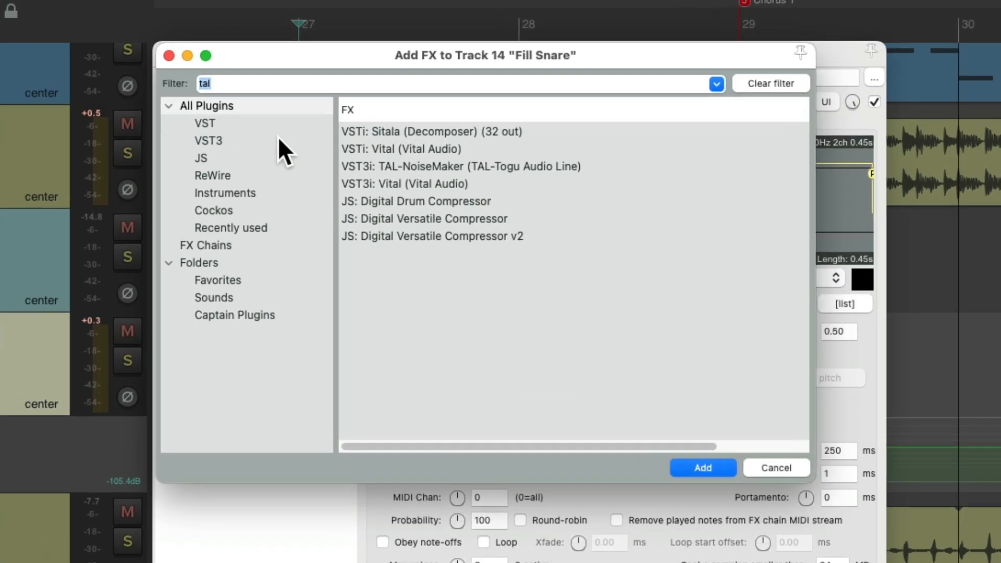
left_click(475, 131)
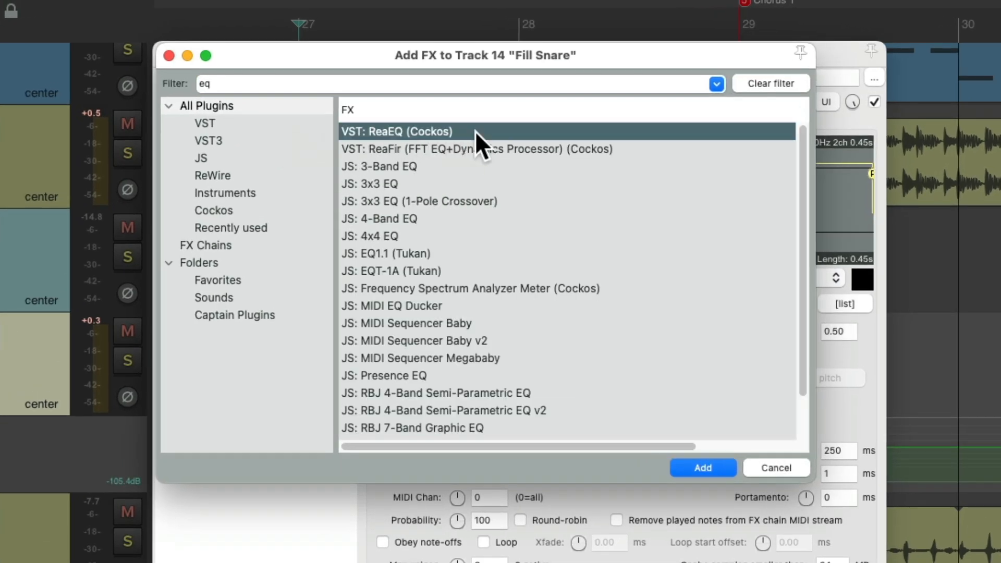
double_click(477, 132)
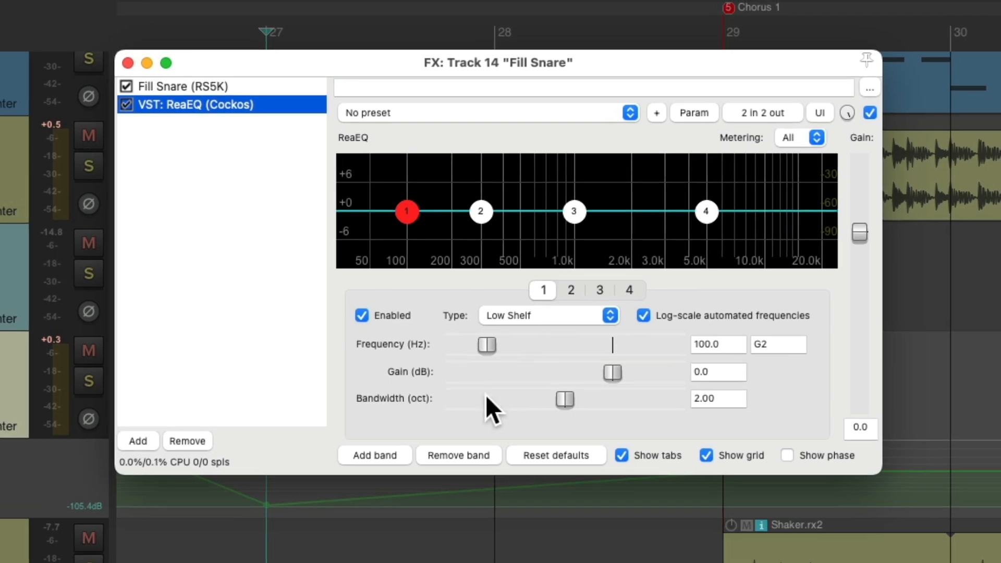
Remove three of ReaEQ's bands, set the remaining one to Low Pass with a frequency of about 350 Hz, and play it
left_click(466, 455)
left_click(466, 455)
left_click(466, 455)
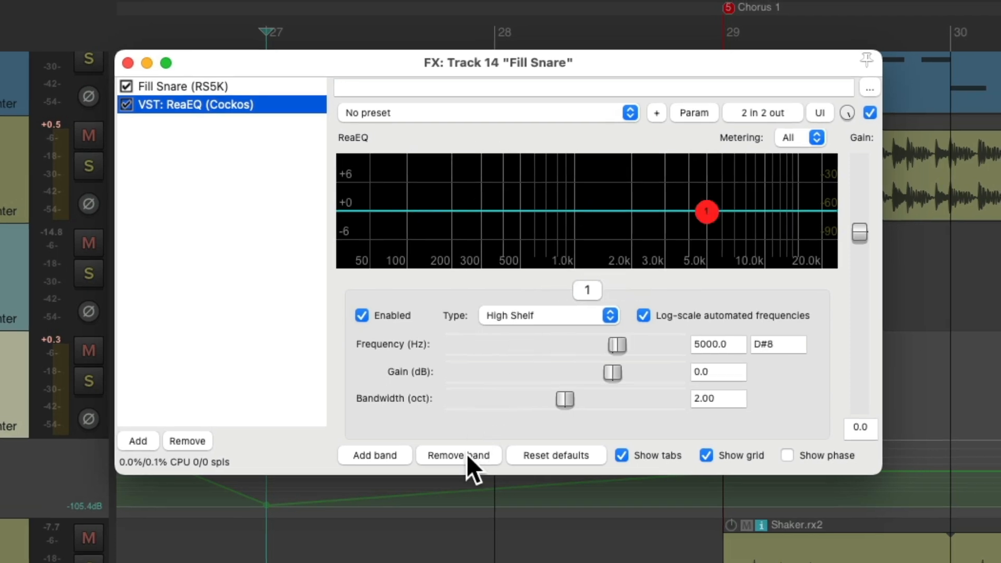
left_click(570, 316)
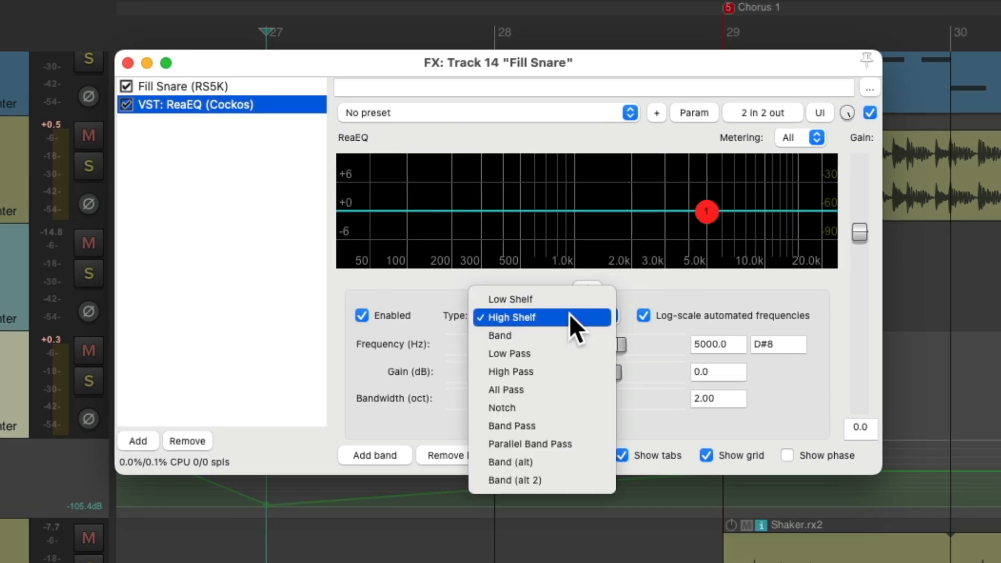
left_click(572, 348)
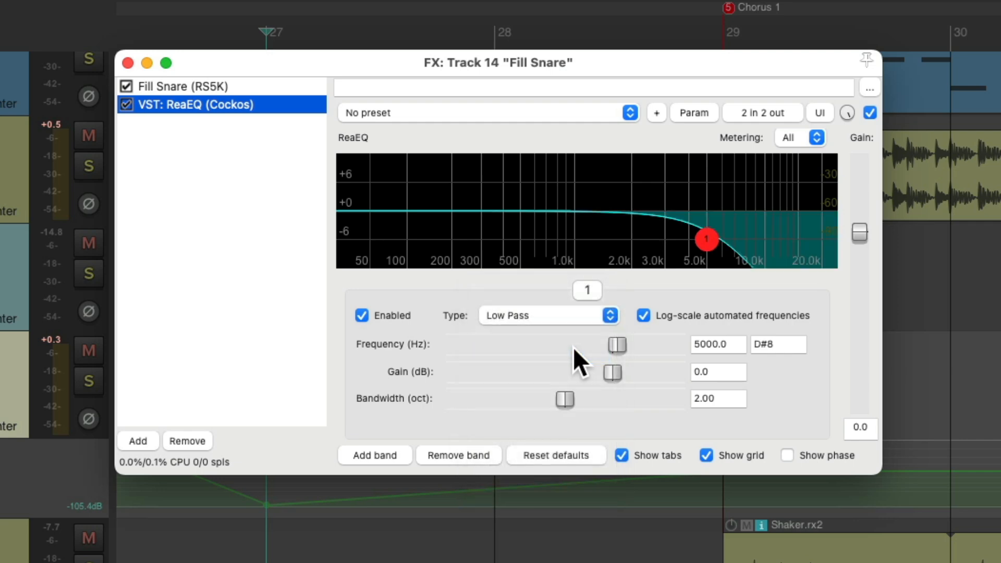
left_click_drag(704, 241, 492, 240)
key("space")
key("space")
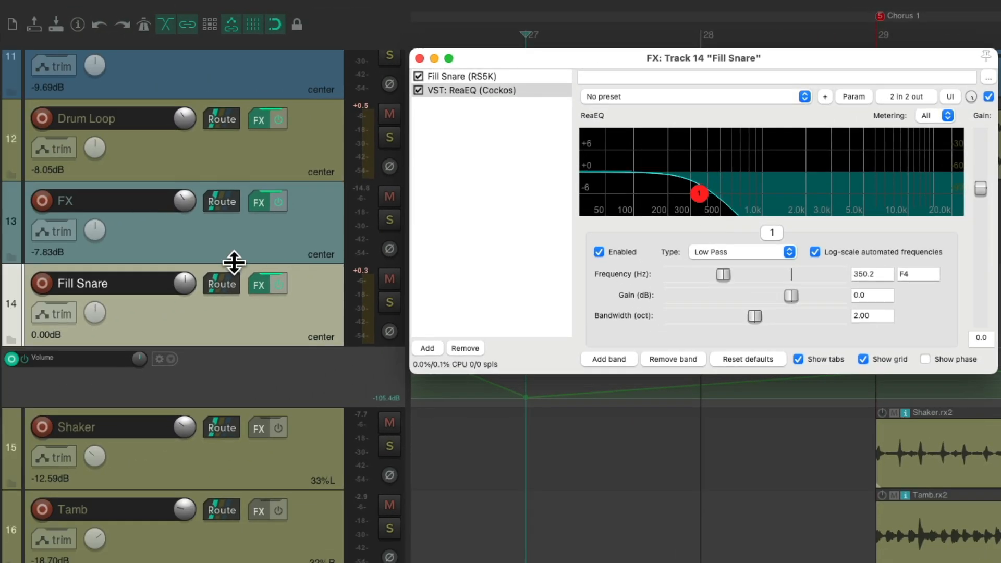
Set the Fill Snare track's automation to Touch and record a rising sweep of the low-pass frequency during playback
left_click(62, 311)
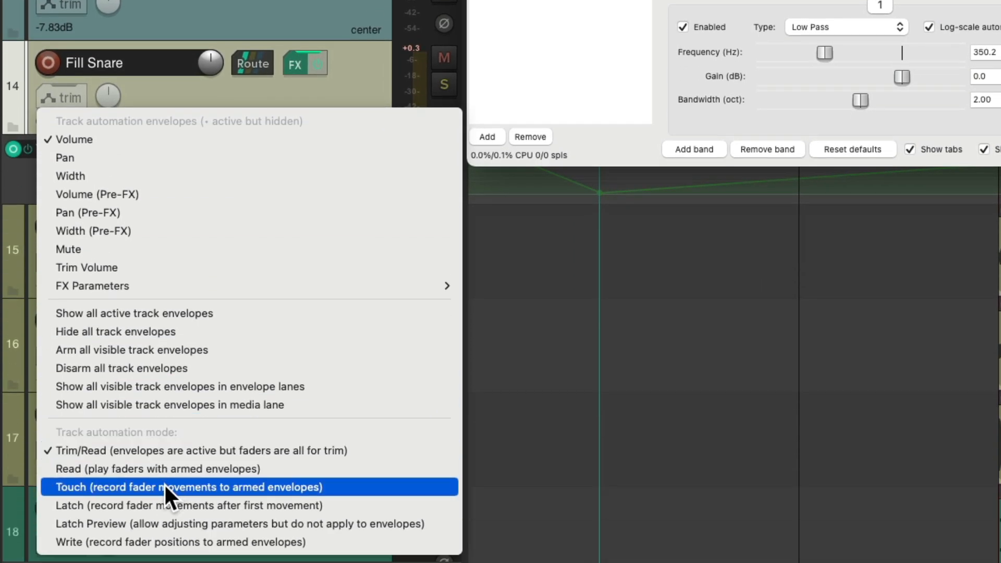
left_click(165, 485)
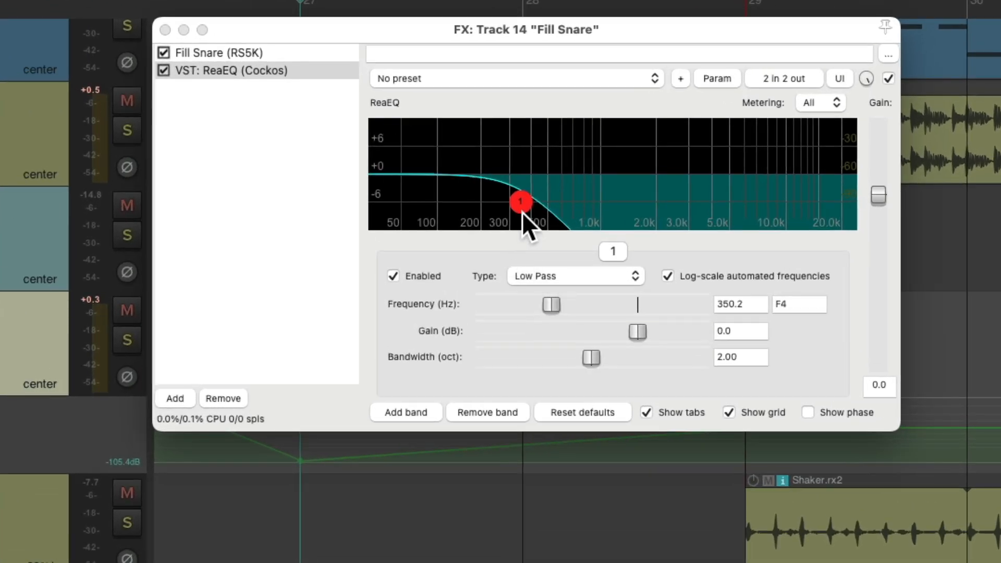
mouse_move(521, 208)
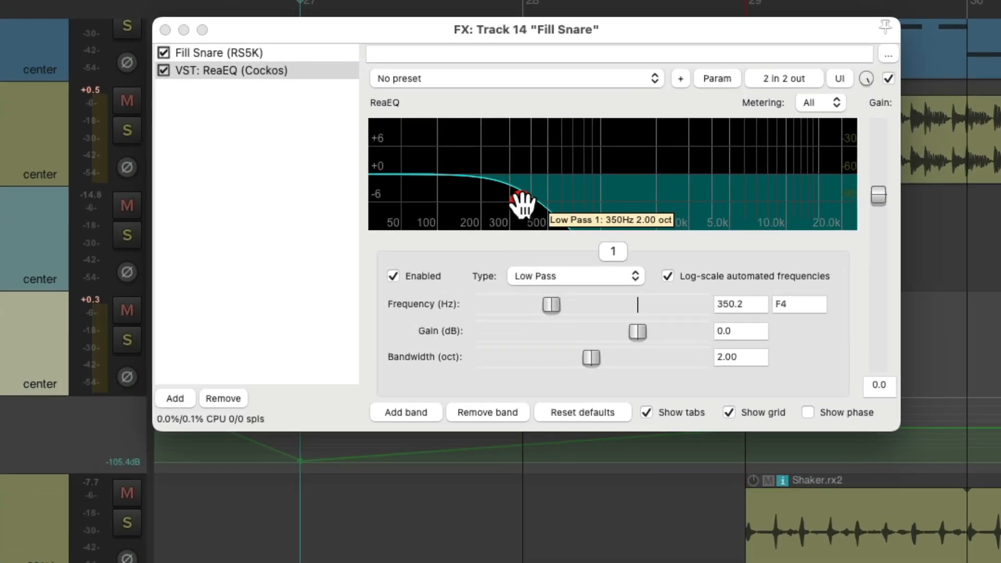
key("space")
mouse_move(518, 201)
left_mouse_down()
mouse_move(805, 198)
mouse_move(772, 217)
left_mouse_up()
key("space")
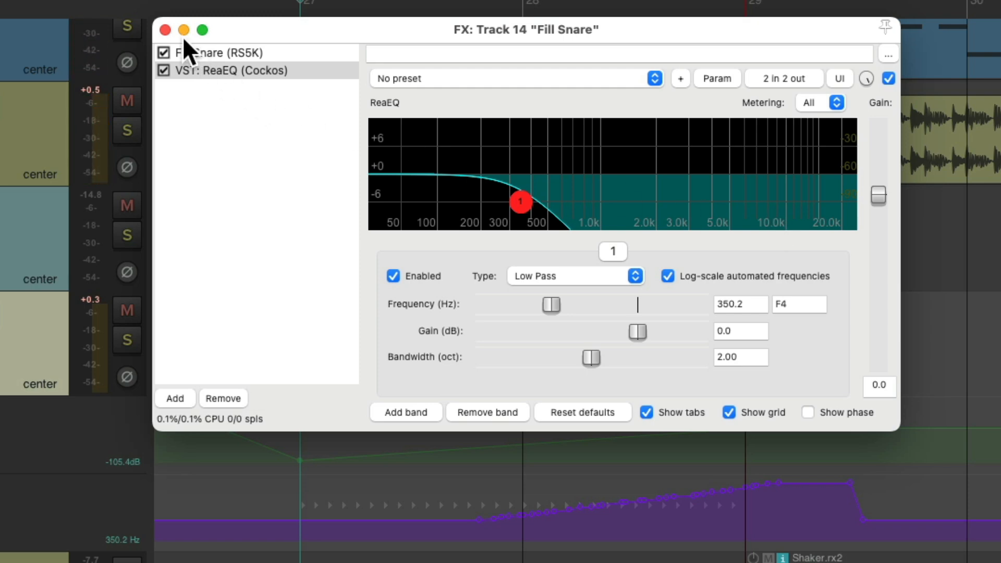
Close the effects window, redraw the low-pass frequency envelope as a sweep rising from bar 27 to 29, and play it
left_click(168, 30)
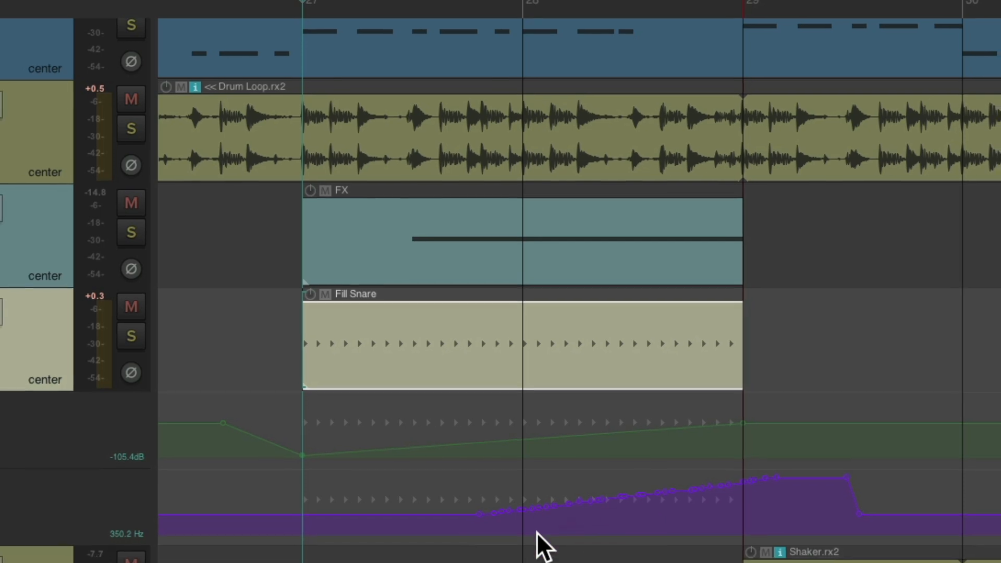
mouse_move(298, 537)
left_mouse_down()
mouse_move(465, 534)
mouse_move(632, 478)
mouse_move(754, 454)
mouse_move(782, 462)
left_mouse_up()
key("space")
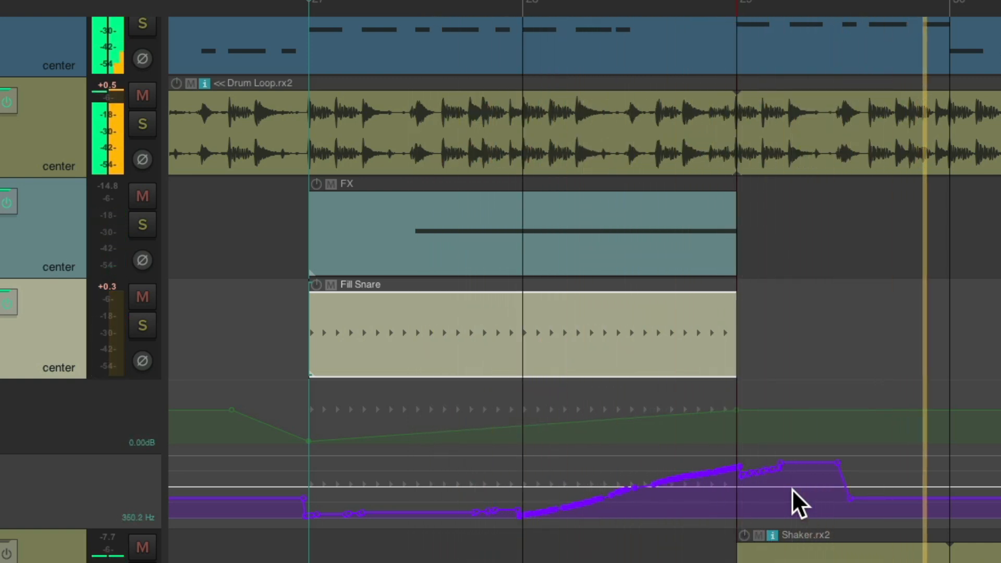
key("space")
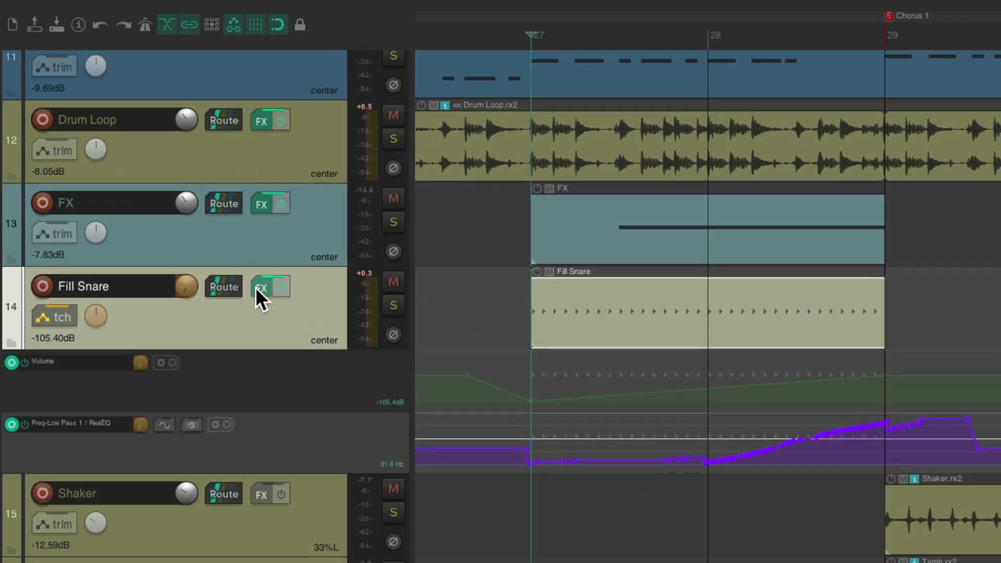
Add the JS: Ping Pong Pan effect after ReaEQ on the Fill Snare track
left_click(255, 289)
double_click(264, 146)
type("pan")
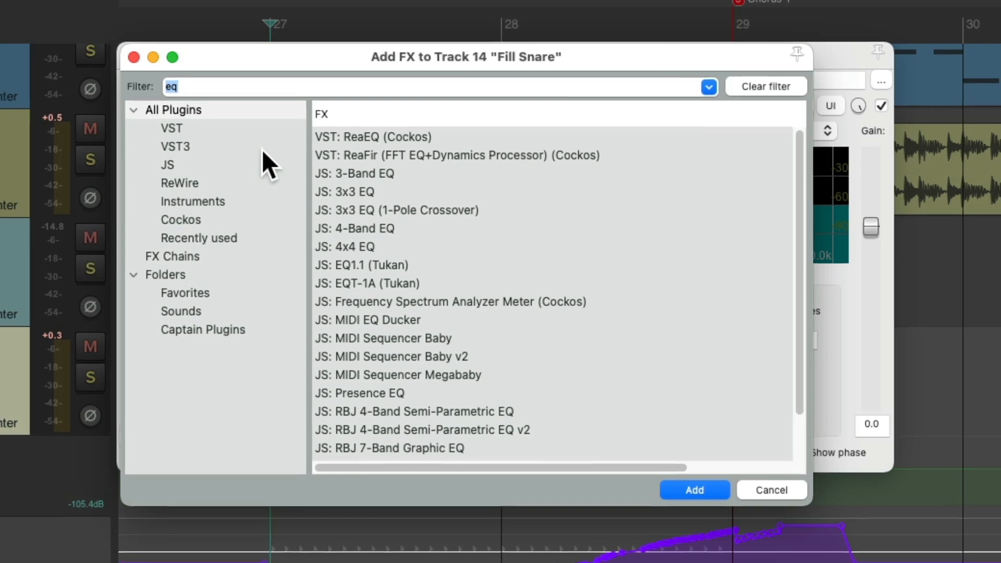
left_click(456, 230)
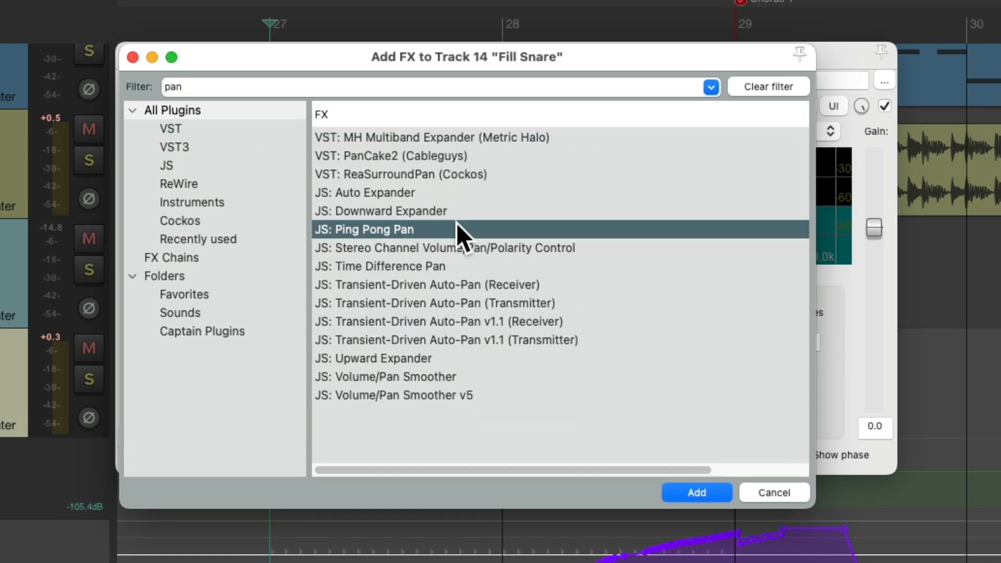
double_click(438, 230)
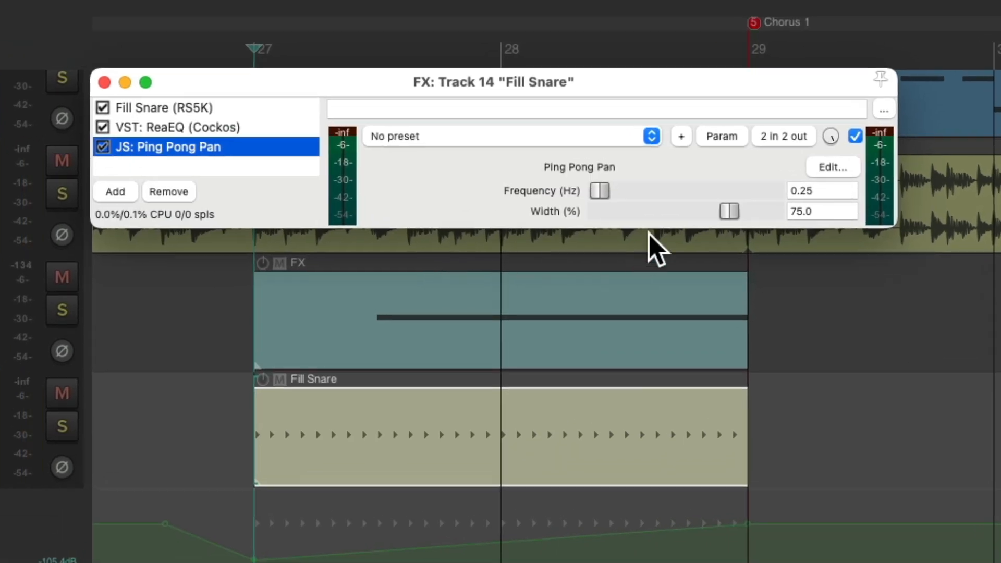
Set Ping Pong Pan's frequency to 4.0 Hz and width to 87%, play the roll, and close the effects window
left_click_drag(597, 193, 628, 195)
left_click_drag(741, 219, 756, 220)
key("space")
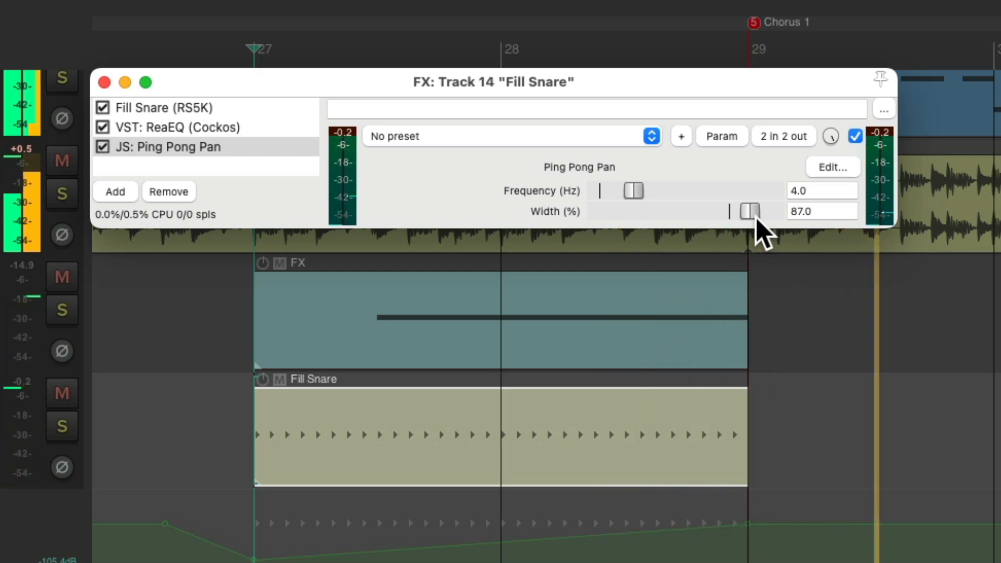
key("space")
left_click(104, 83)
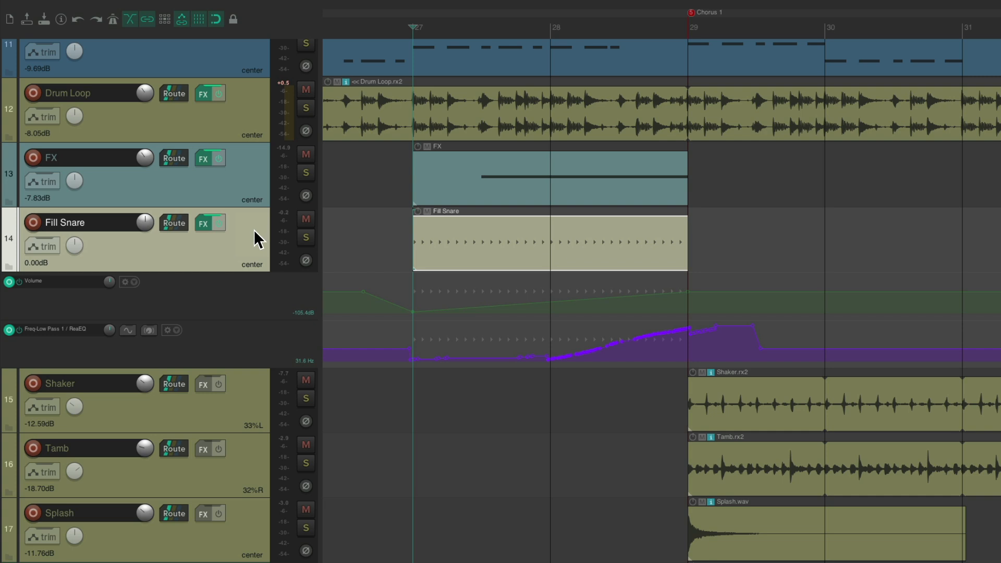
Show the mixer and lower the Fill Snare track's volume to about -3.3 dB while the section plays
key("super+m")
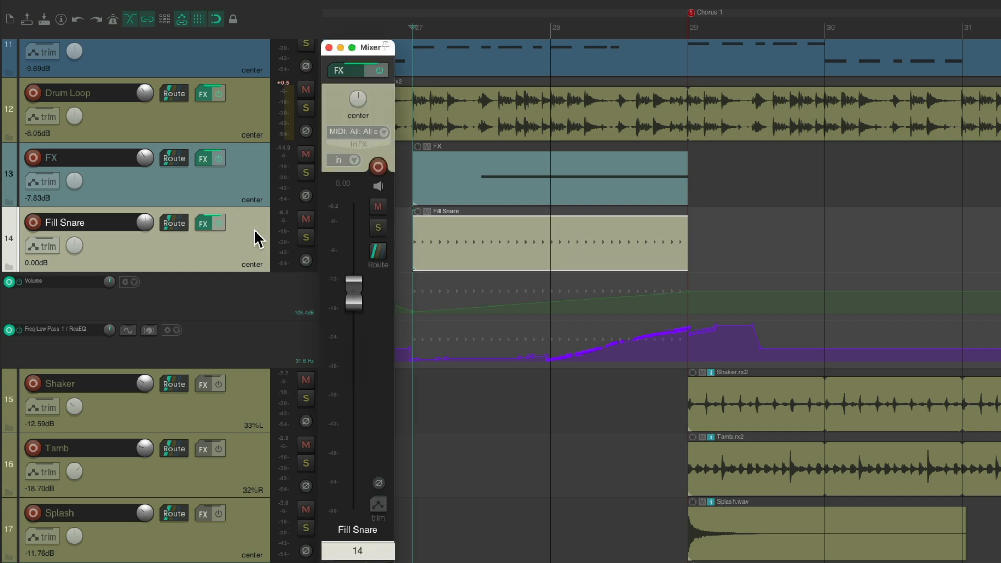
key("space")
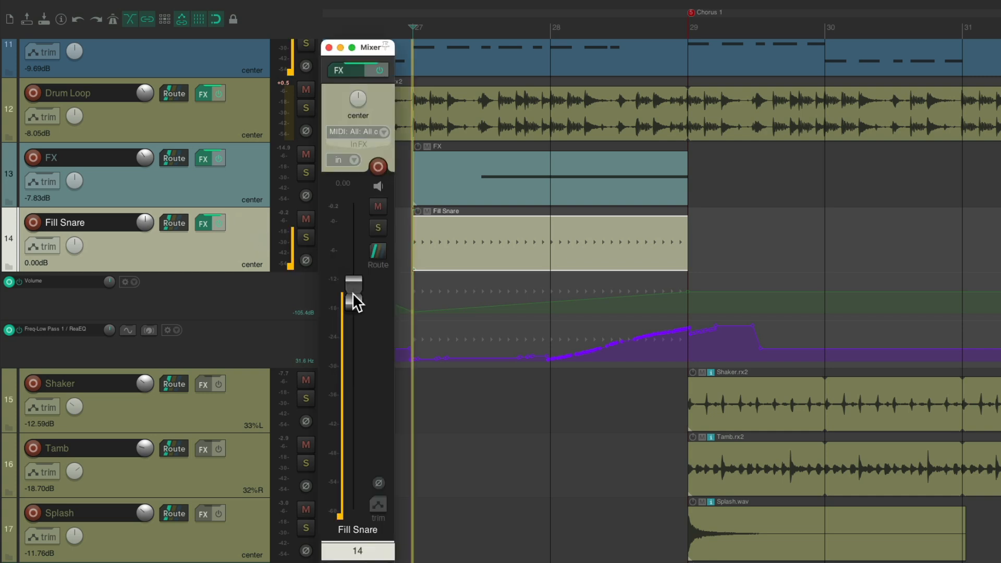
left_click_drag(352, 292, 349, 312)
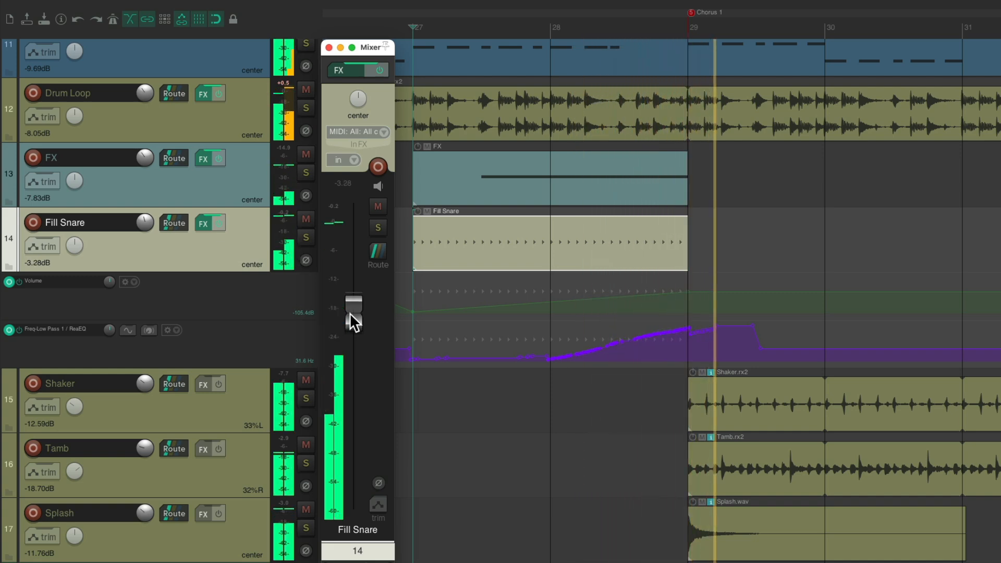
key("space")
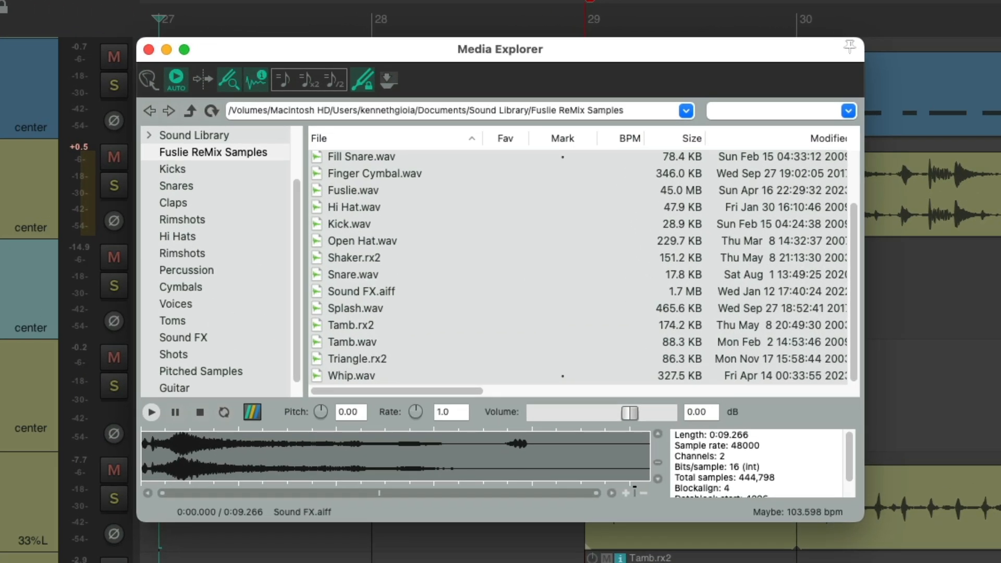
Insert Sound FX.aiff from the Fuslie ReMix Samples folder at bar 27 and trim its end back to about bar 30.5
left_click(454, 291)
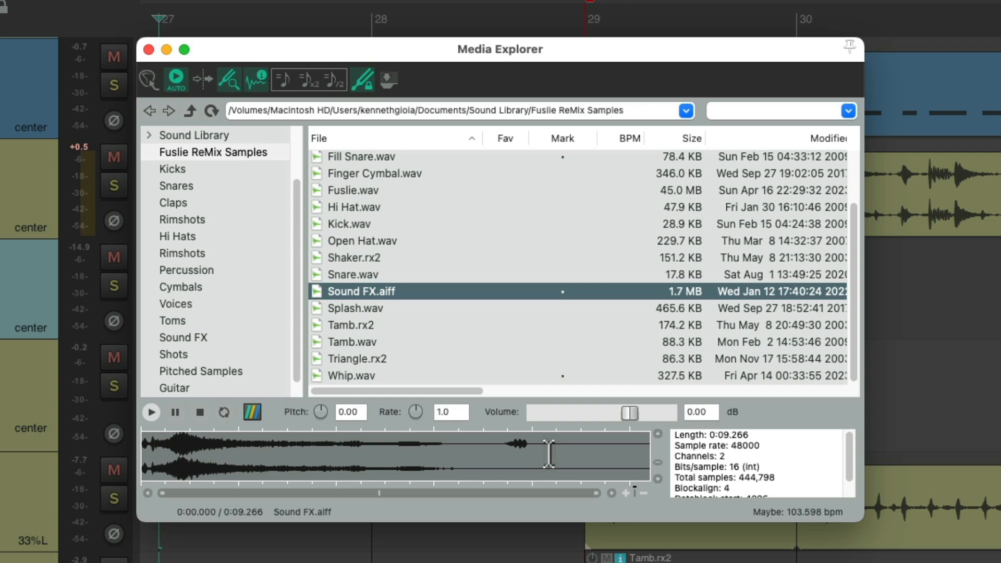
double_click(420, 289)
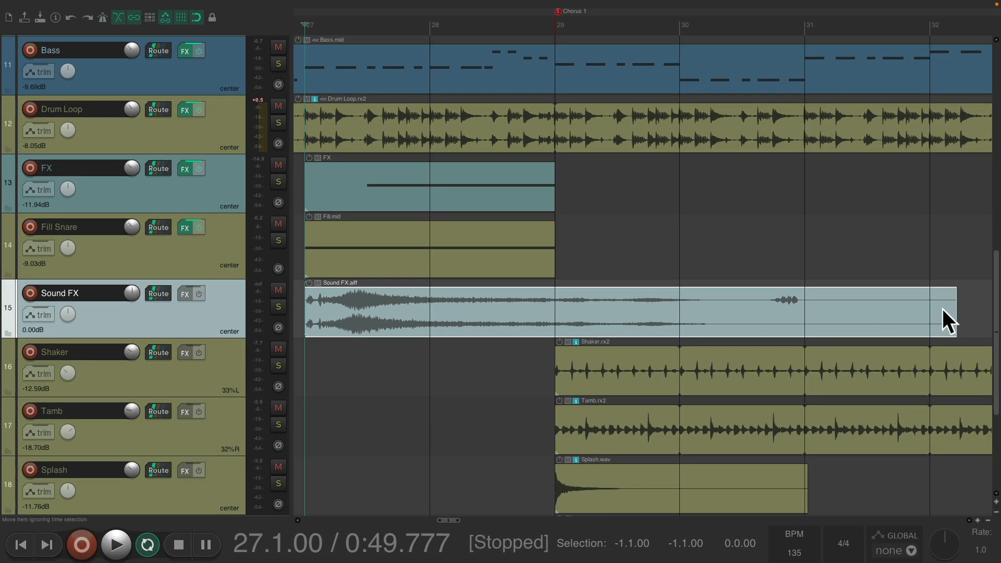
left_click_drag(955, 319, 744, 325)
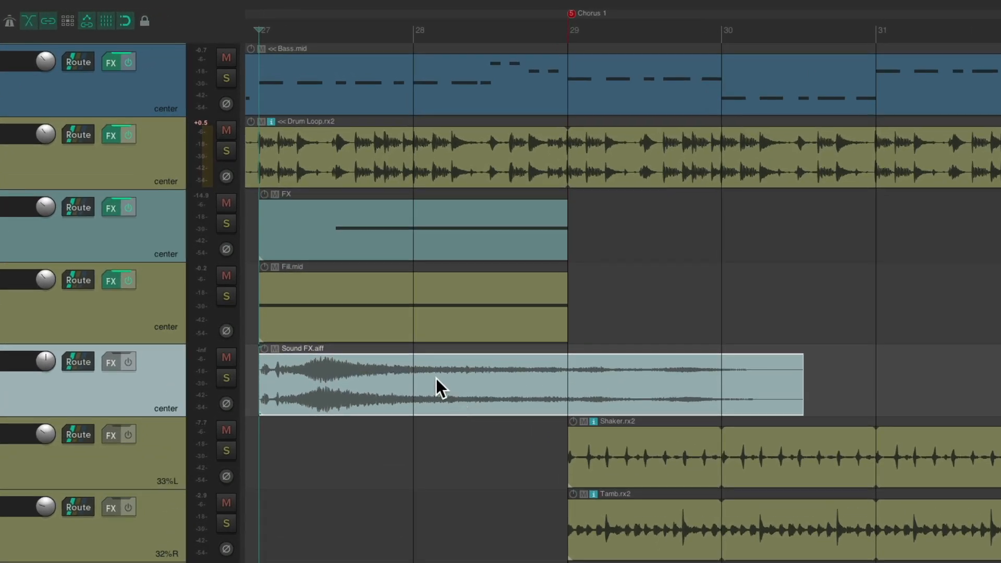
Move the Sound FX item so its swell peaks at bar 29, and lower its track's volume to about -15.5 dB
left_click_drag(449, 306, 616, 301)
left_click_drag(643, 371, 678, 373)
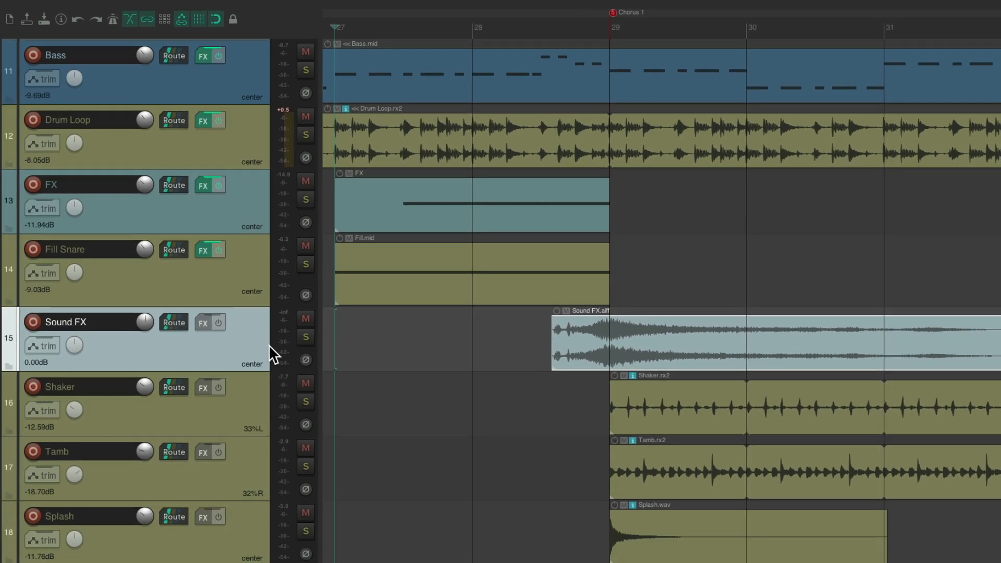
key("super+m")
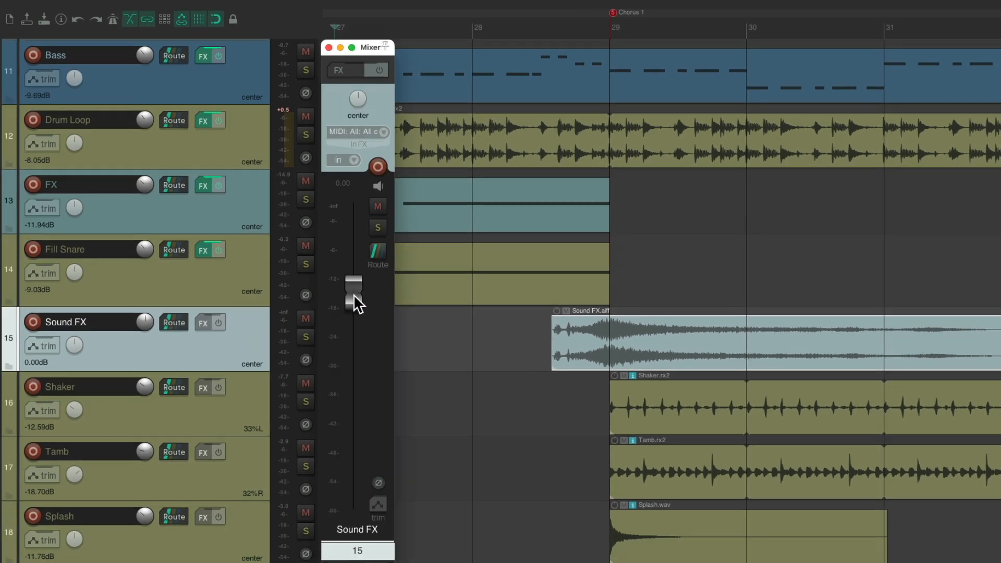
left_click_drag(356, 295, 356, 380)
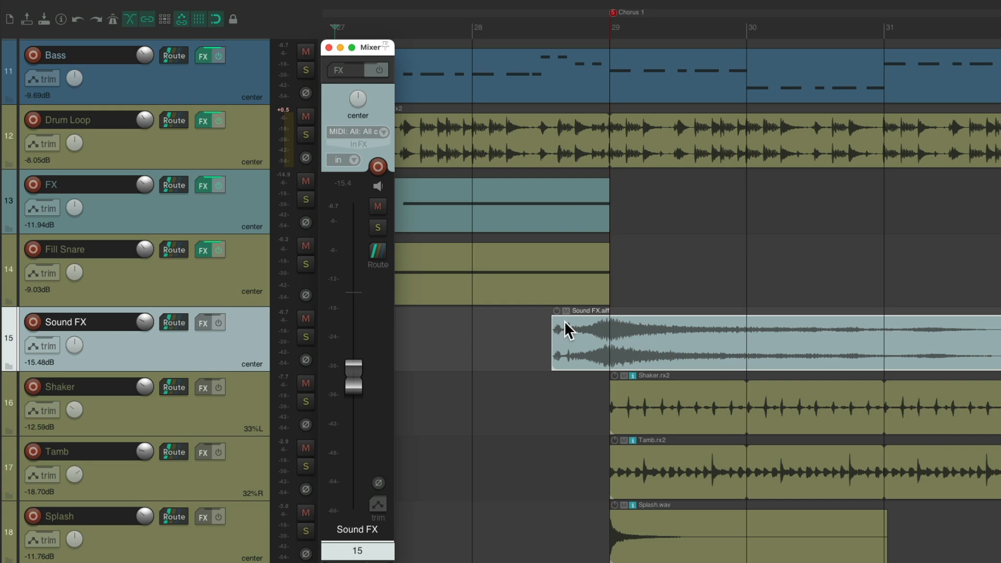
Select the Sound FX track's area from bar 28 to 36, duplicate it to bar 36, and clear the selection
scroll(564, 321, "down", 8)
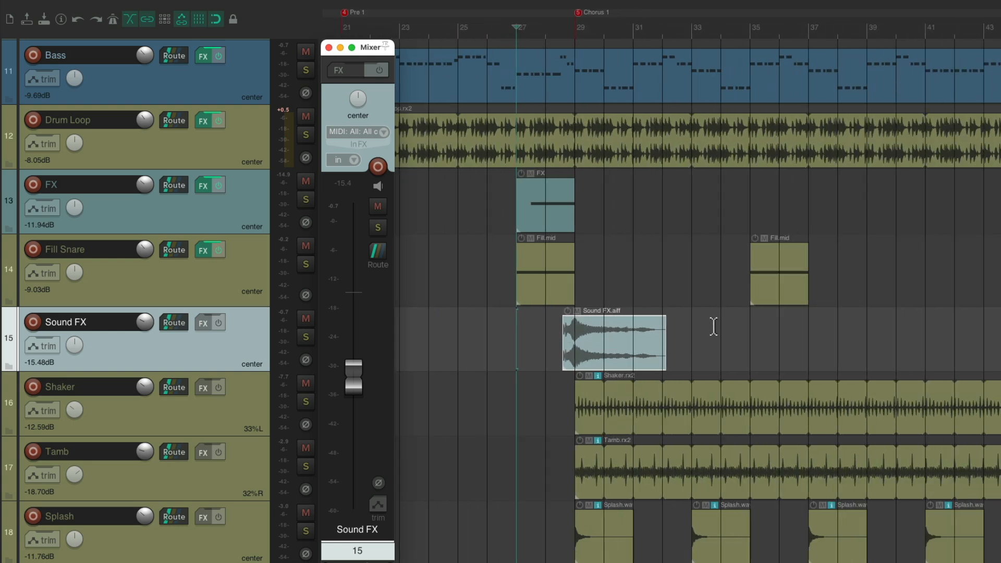
scroll(712, 327, "right", 3)
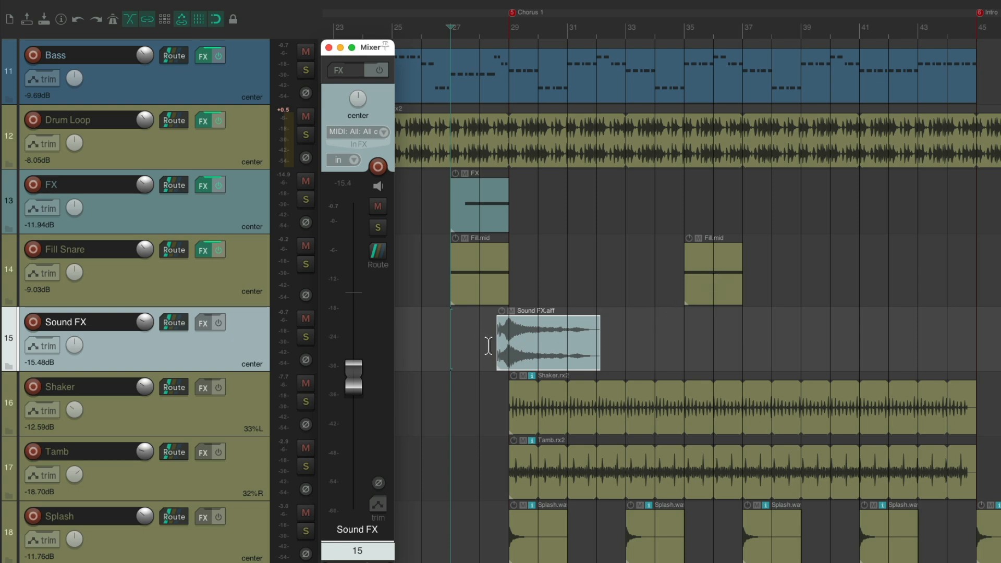
left_click_drag(485, 338, 712, 339)
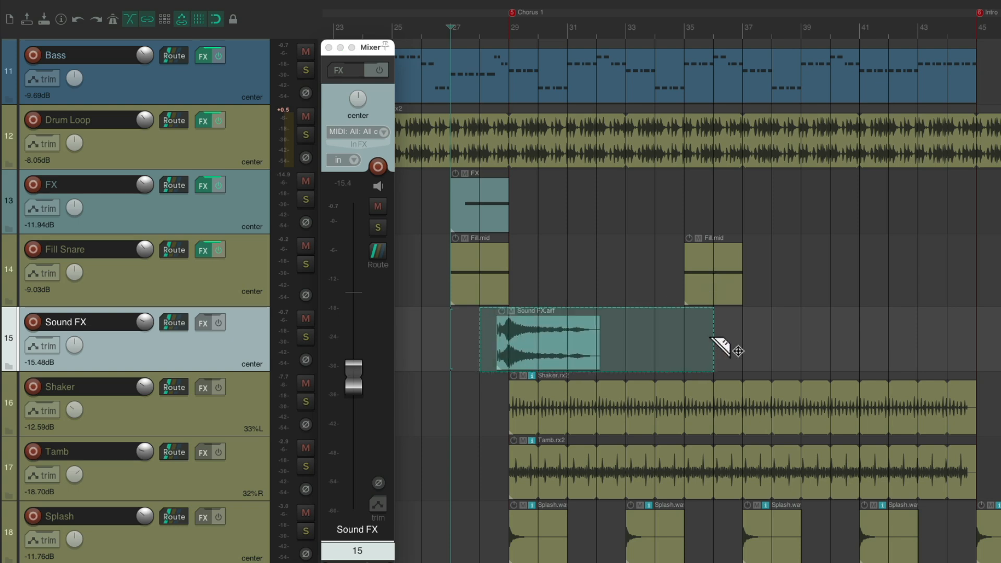
key("ctrl+d")
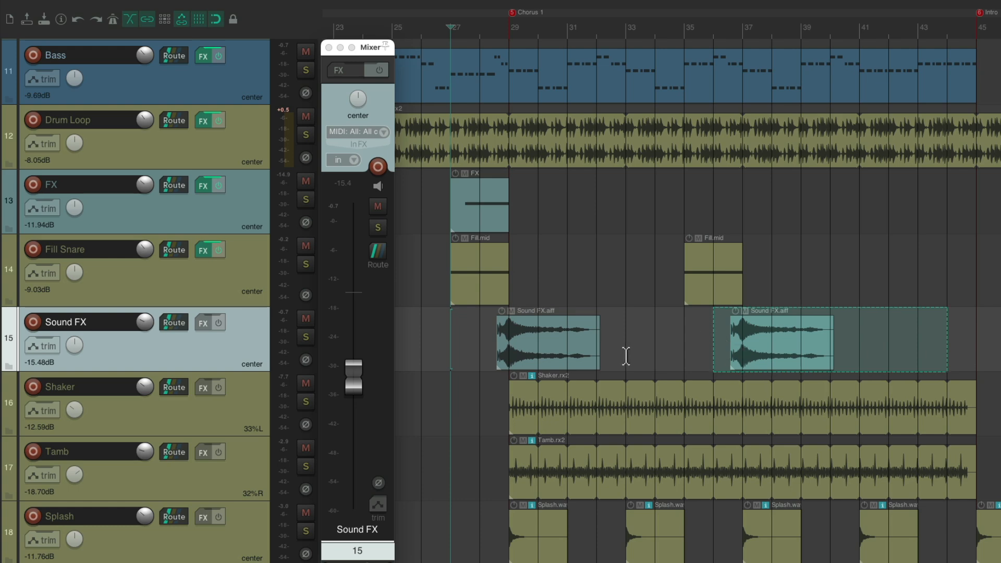
key("Escape")
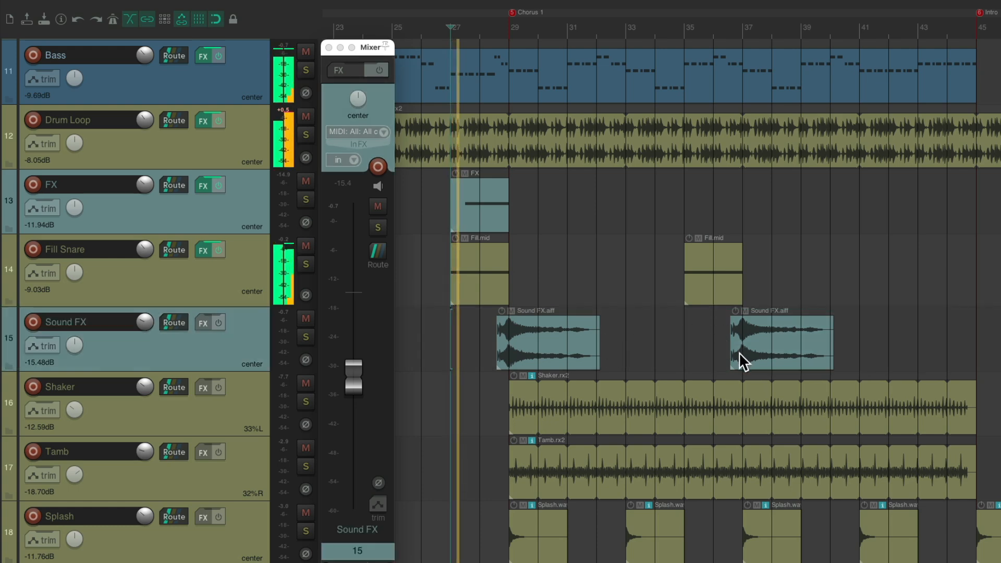
Lower the Sound FX track's volume to about -17 dB while the chorus plays, and stop playback
left_click(260, 333)
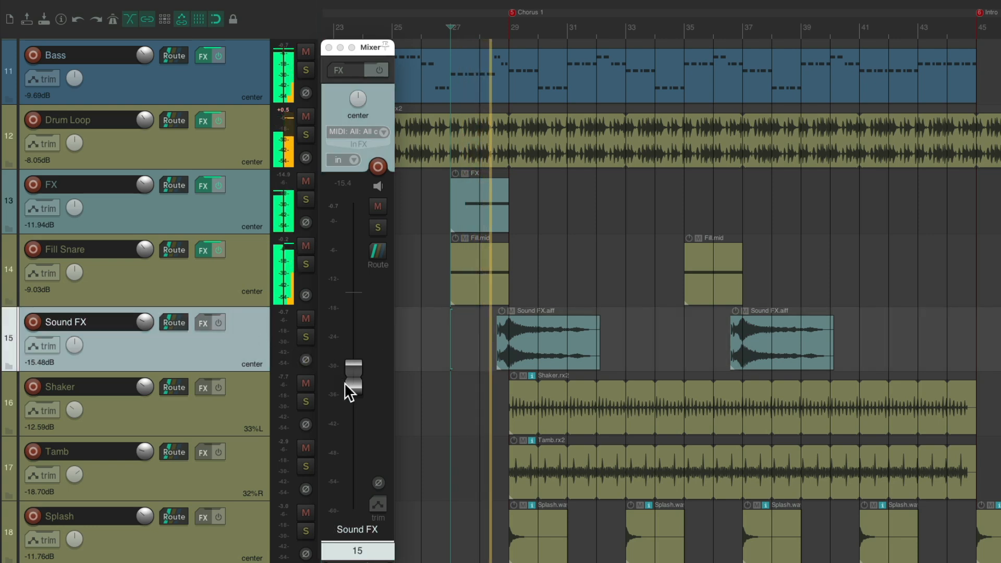
left_click_drag(355, 382, 355, 388)
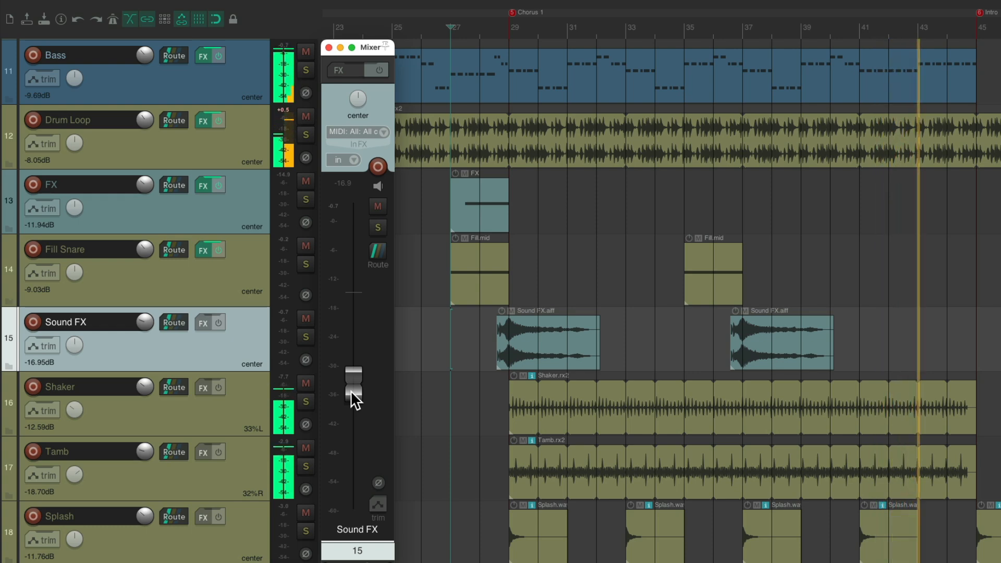
key("space")
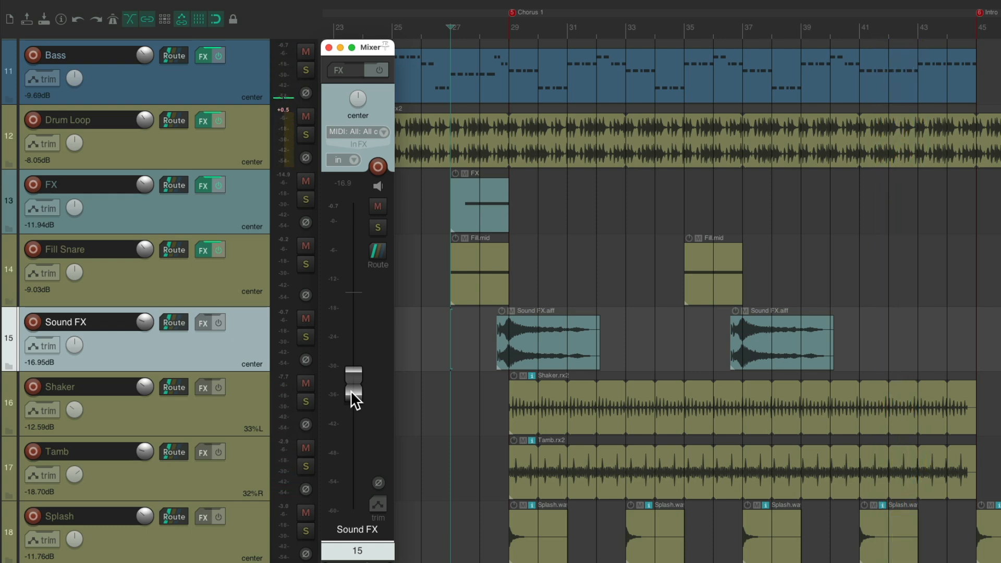